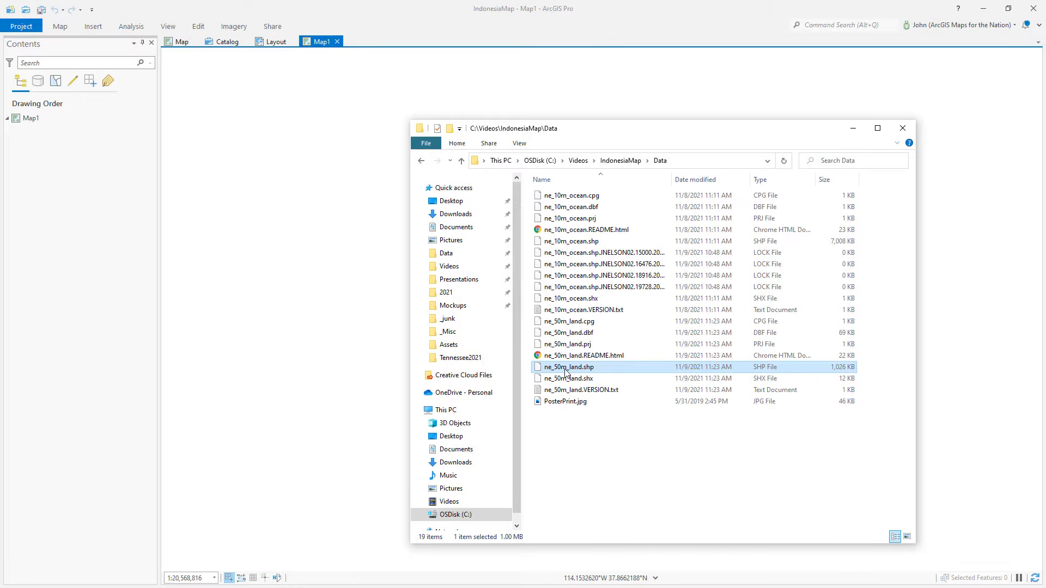
Step: Add the ne_50m_land shapefile to Map1 and close the file browser window
left_click_drag(556, 367, 74, 164)
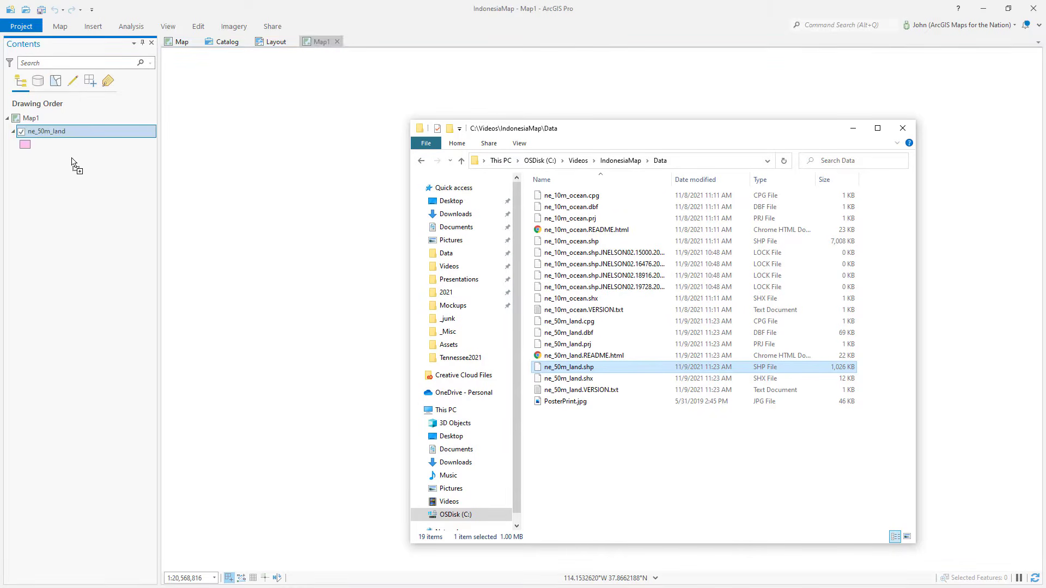
left_click(903, 128)
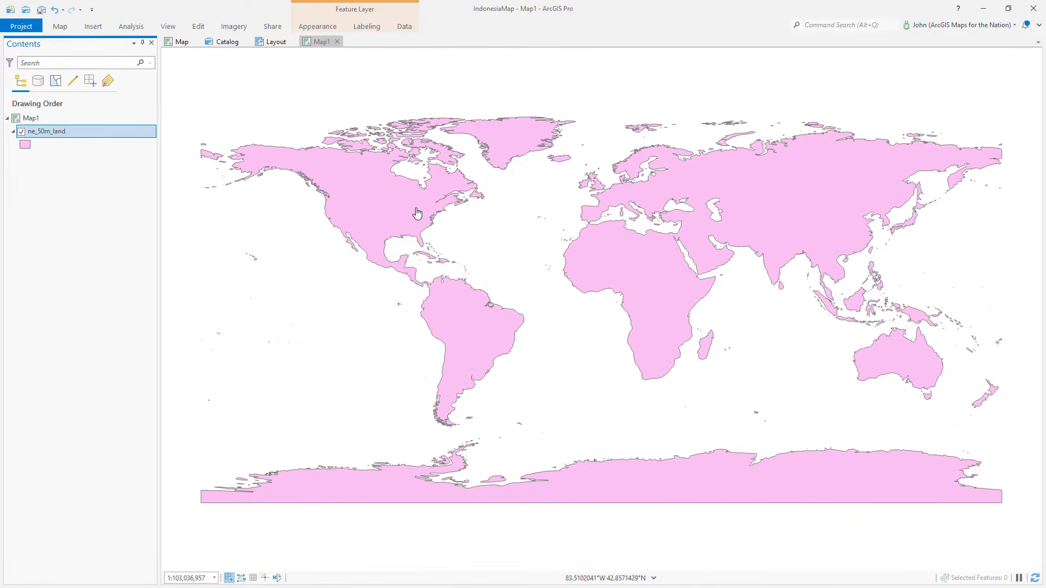
Step: Set Map1's coordinate system to a modified copy of The World from Space with longitude of center 118 and a negative latitude
double_click(49, 118)
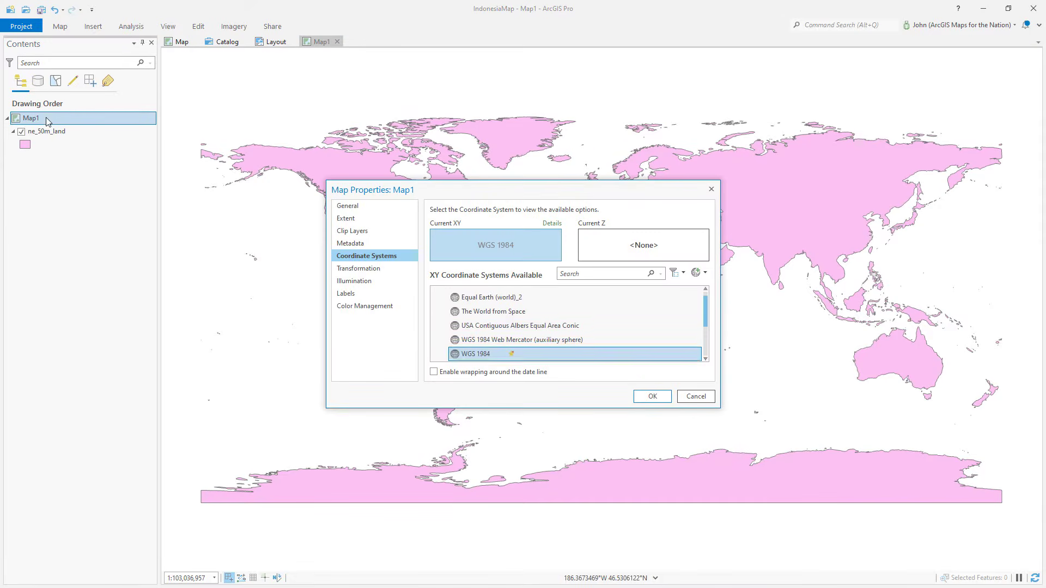
left_click(481, 315)
right_click(481, 315)
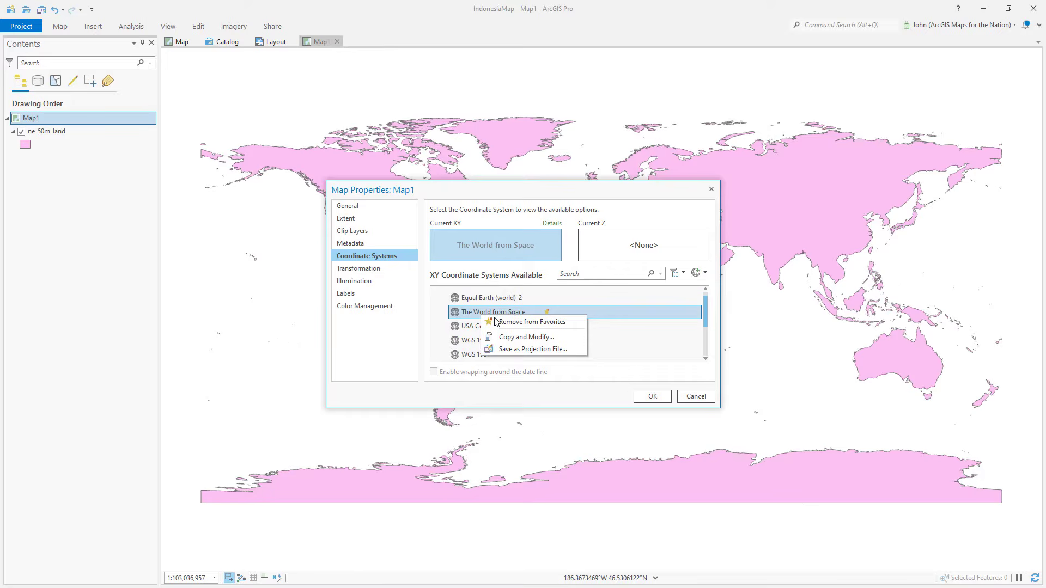
left_click(512, 340)
left_click(547, 280)
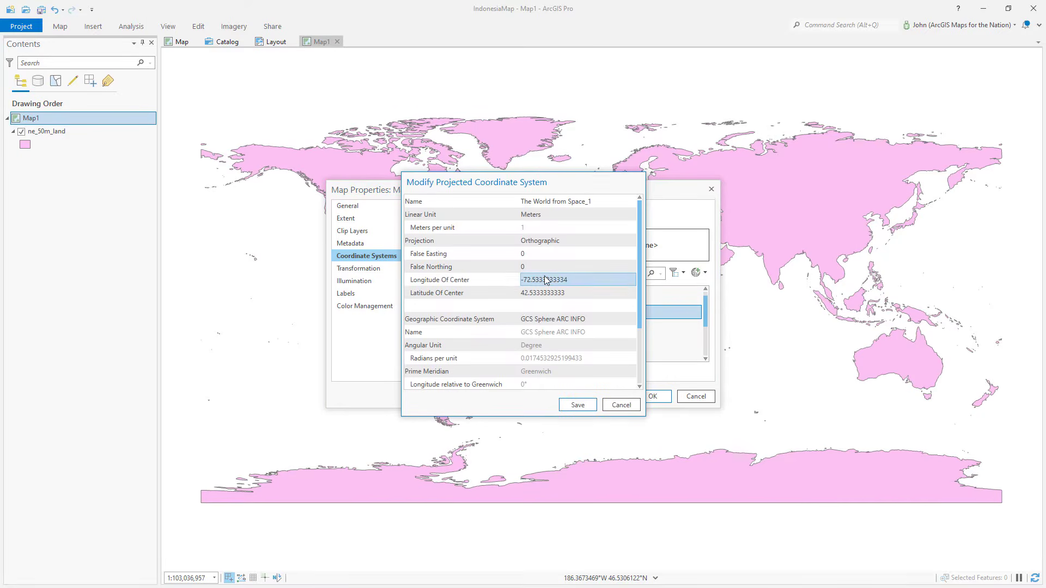
left_click(573, 282)
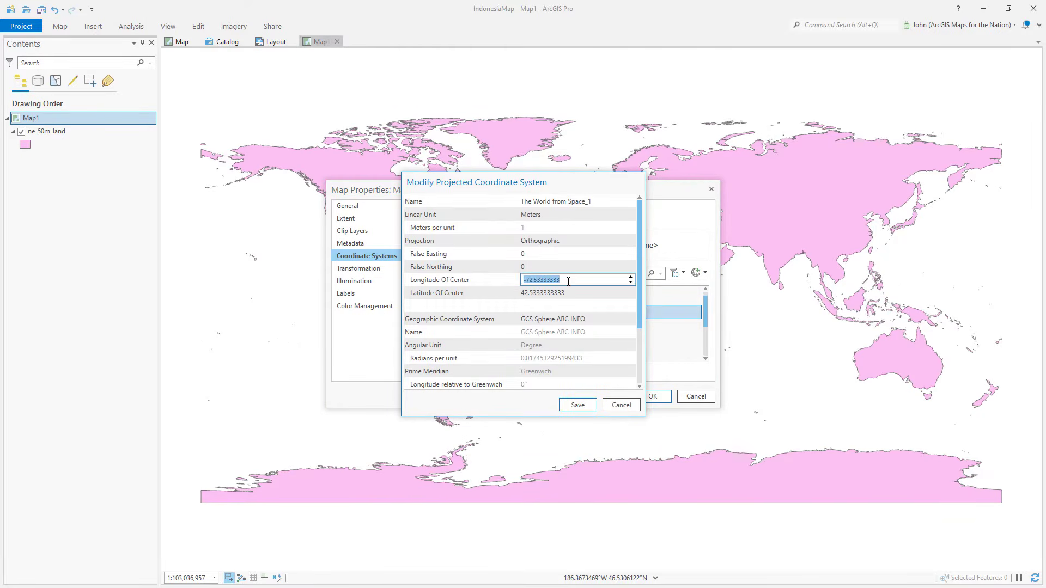
type("118")
key("Tab")
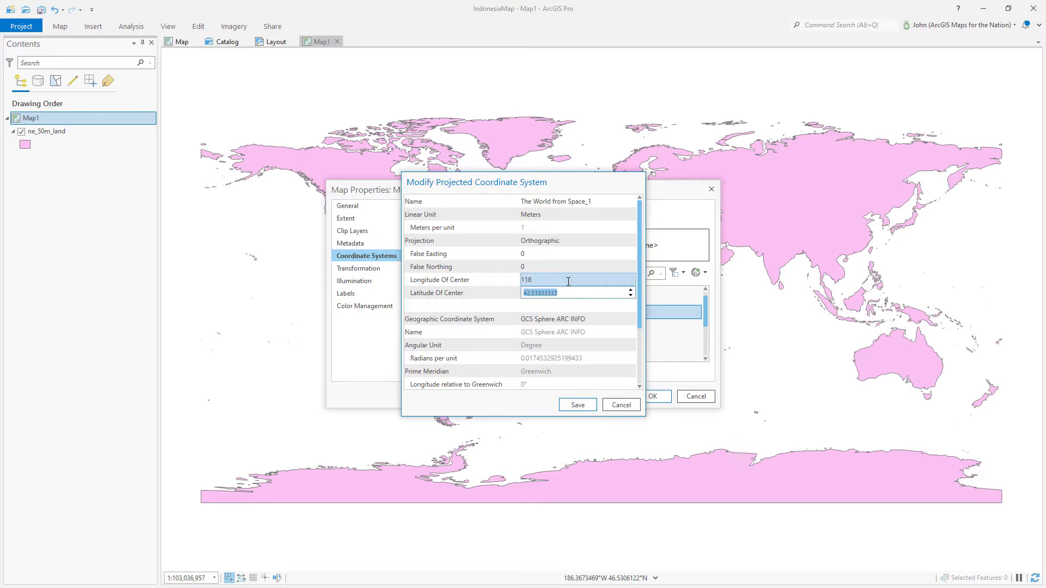
type("-3")
left_click(579, 405)
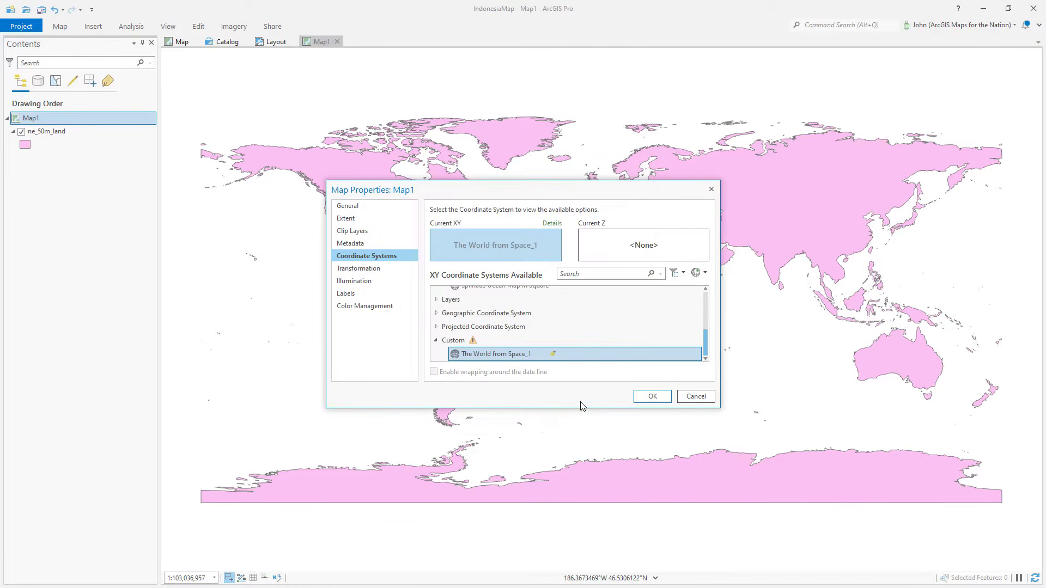
left_click(651, 396)
Step: On the layout, insert a map frame showing Map1 in the lower-left corner and nudge it up and right
left_click(272, 42)
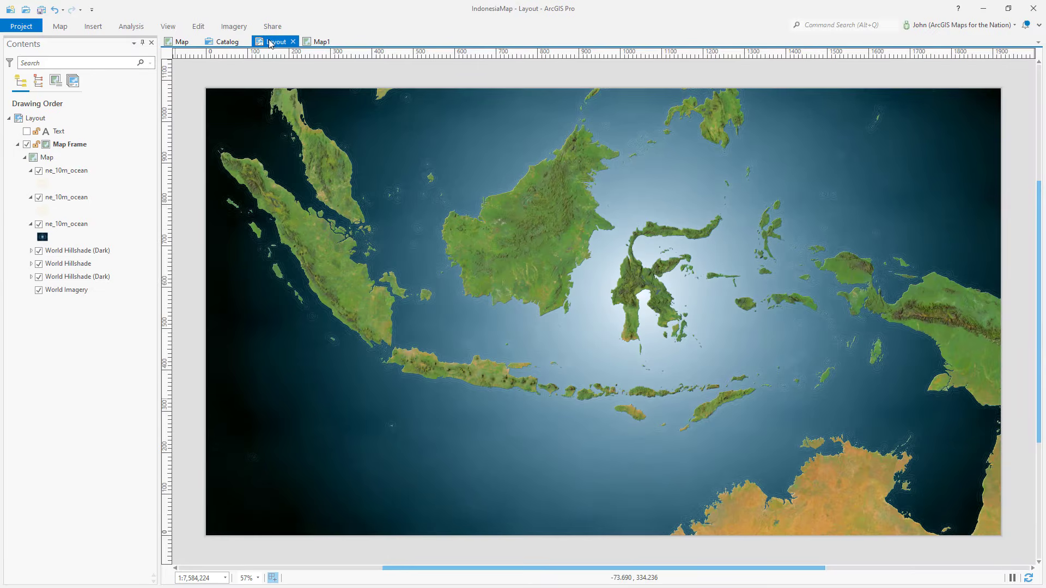
left_click(101, 27)
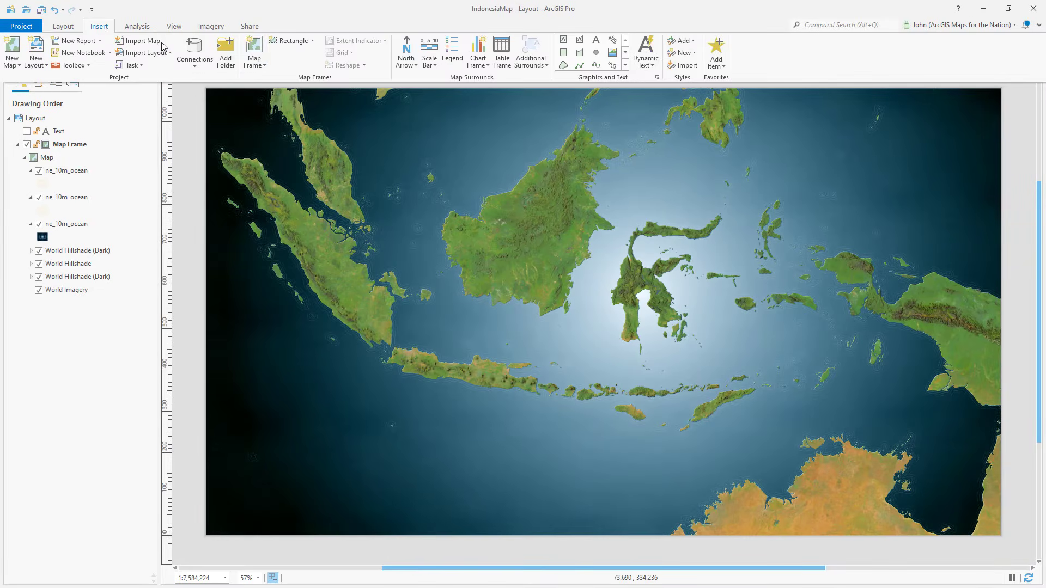
left_click(254, 60)
left_click(347, 209)
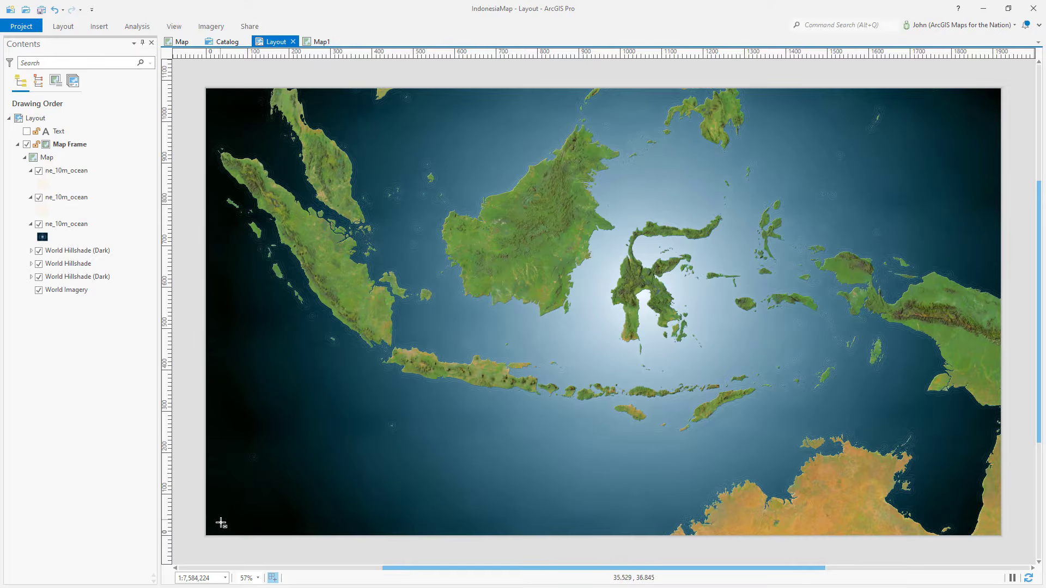
left_click_drag(218, 529, 391, 369)
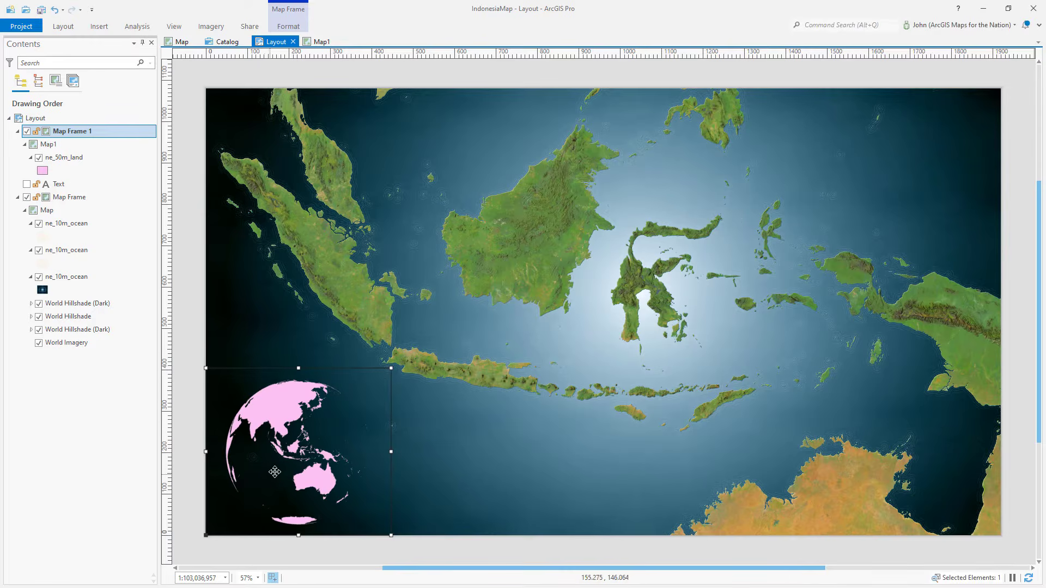
scroll(280, 474, "up", 5)
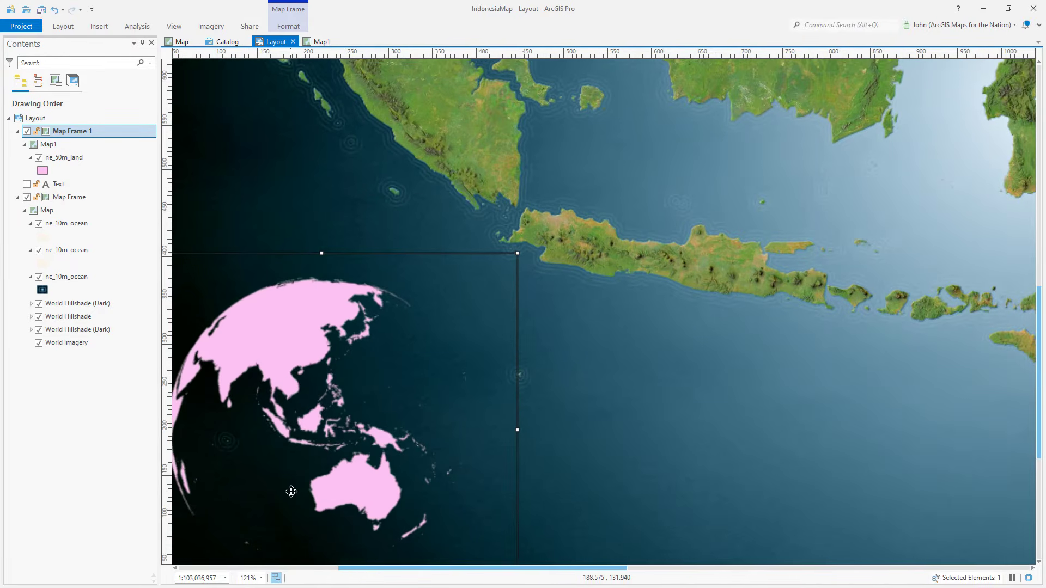
left_click_drag(294, 491, 401, 412)
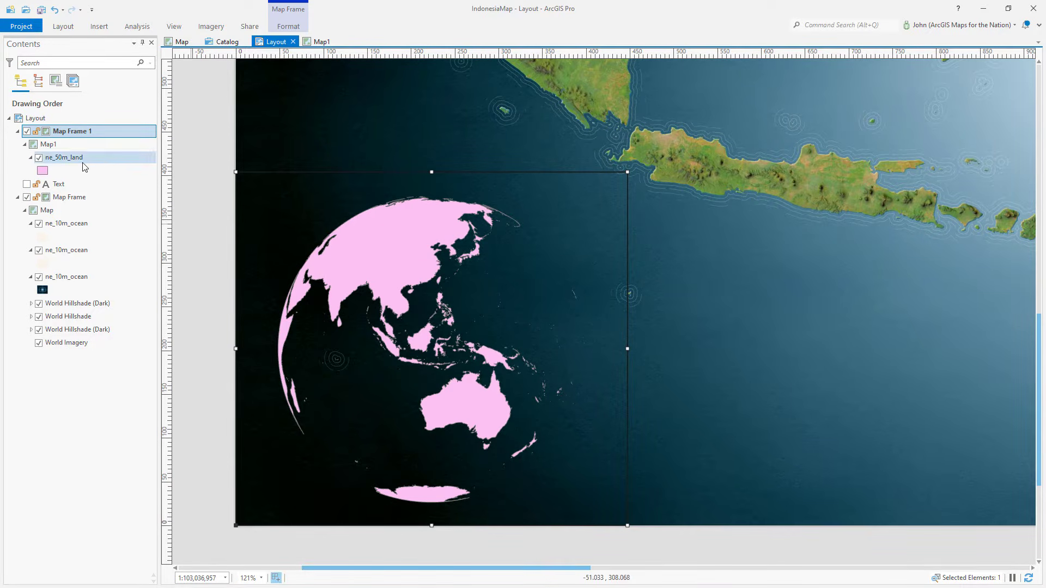
Step: Open and close the attribute table of ne_50m_land
right_click(108, 164)
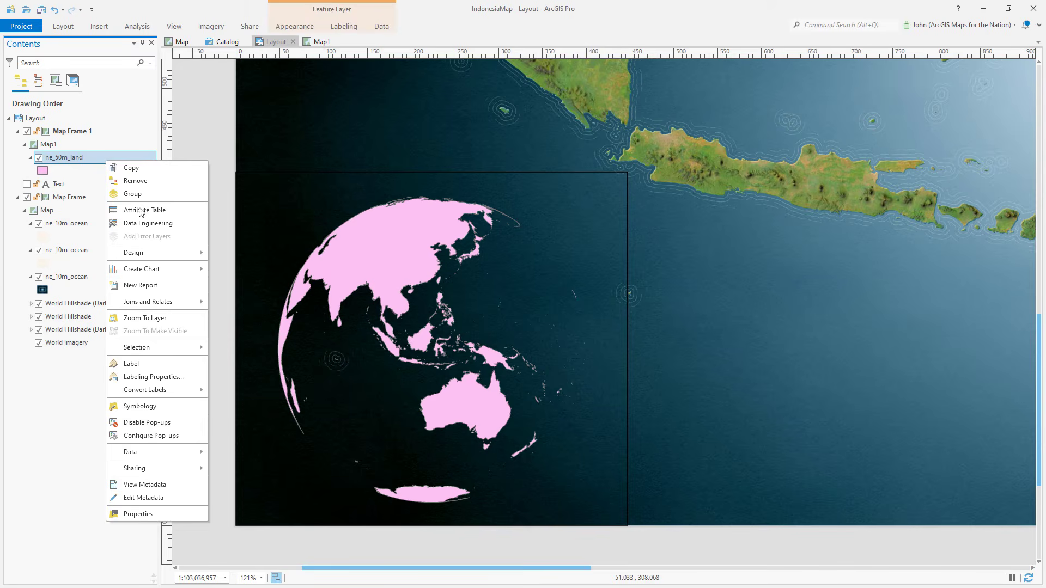
left_click(141, 214)
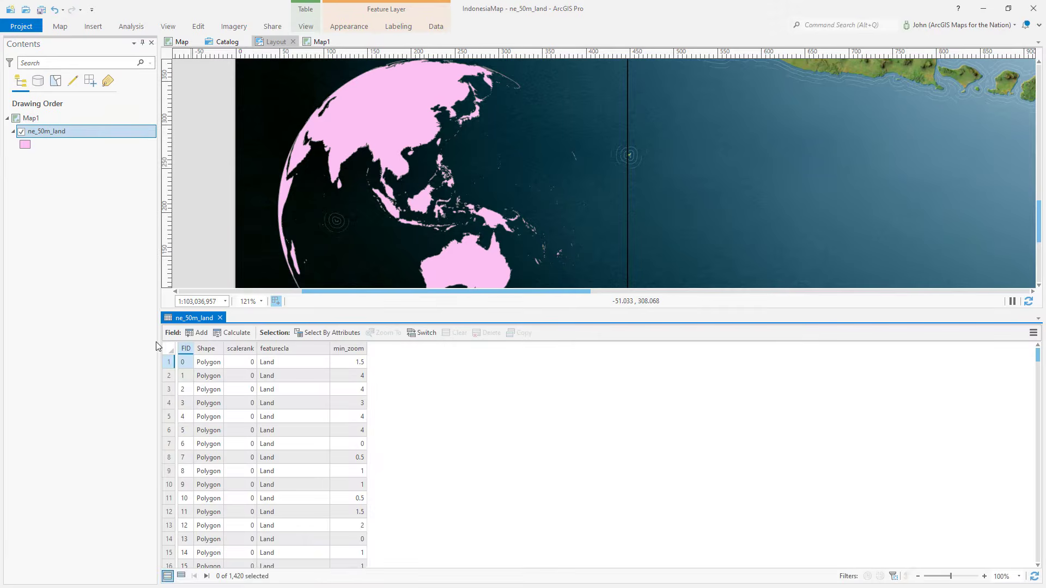
left_click(220, 318)
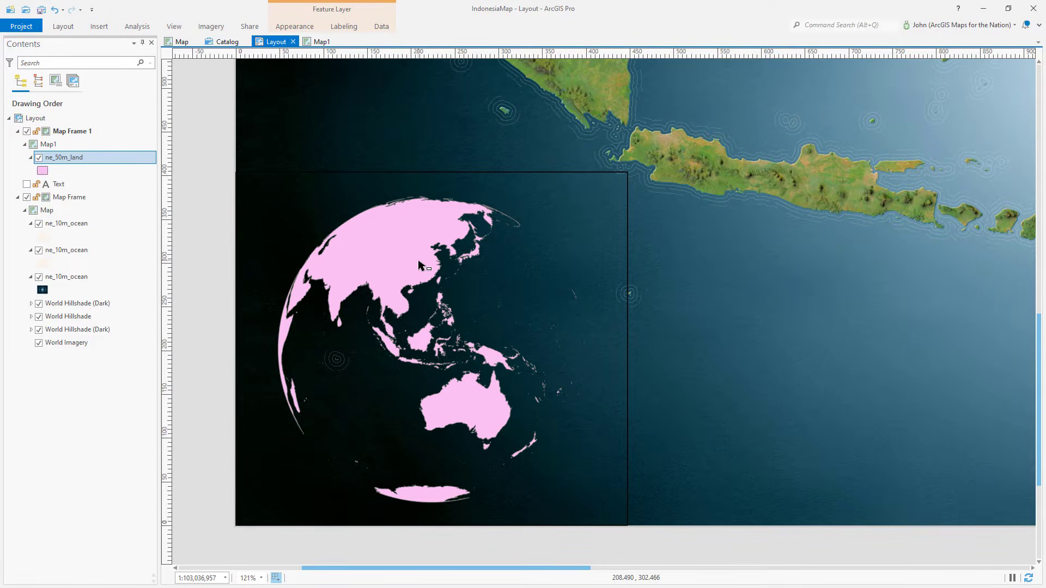
Step: Open the Pairwise Dissolve geoprocessing tool by searching for dissolve
left_click(137, 27)
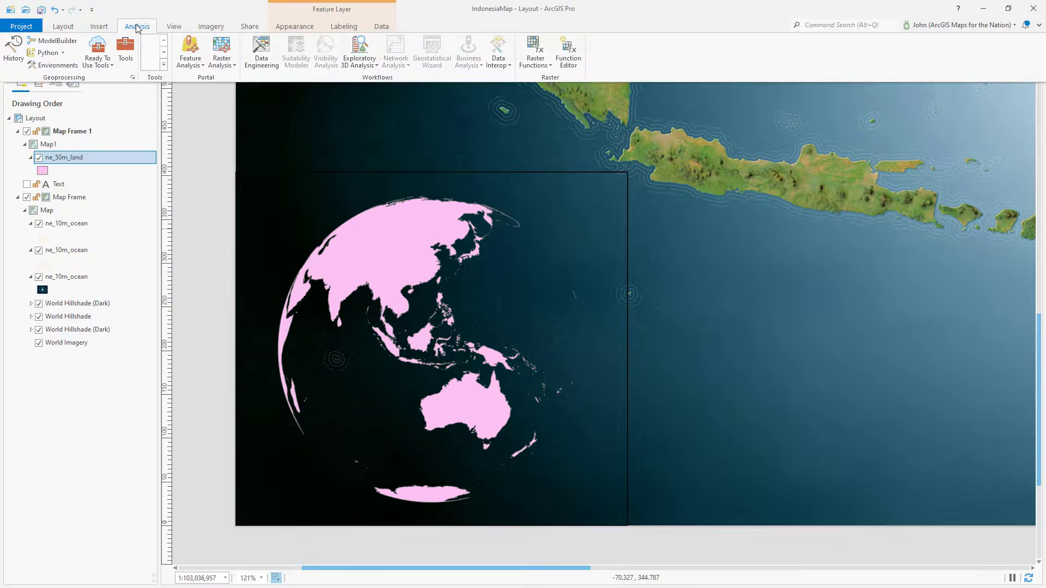
left_click(131, 52)
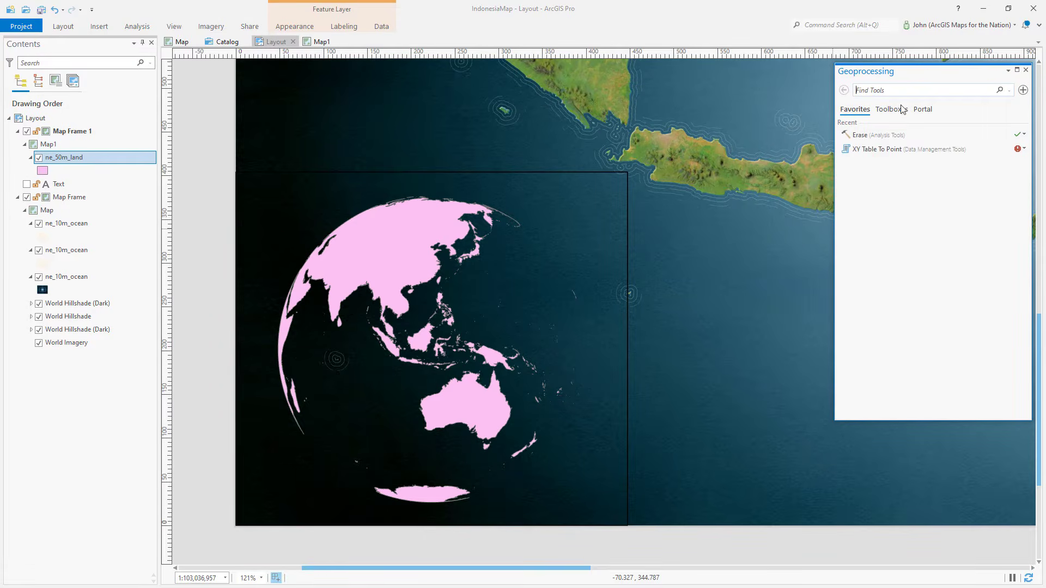
left_click(889, 90)
type("dis")
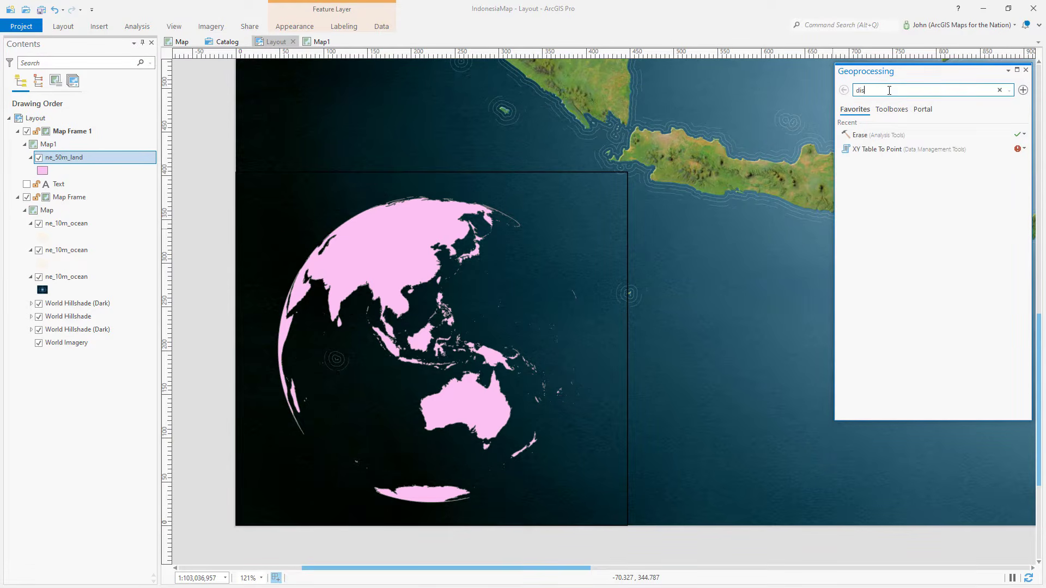
type("solve")
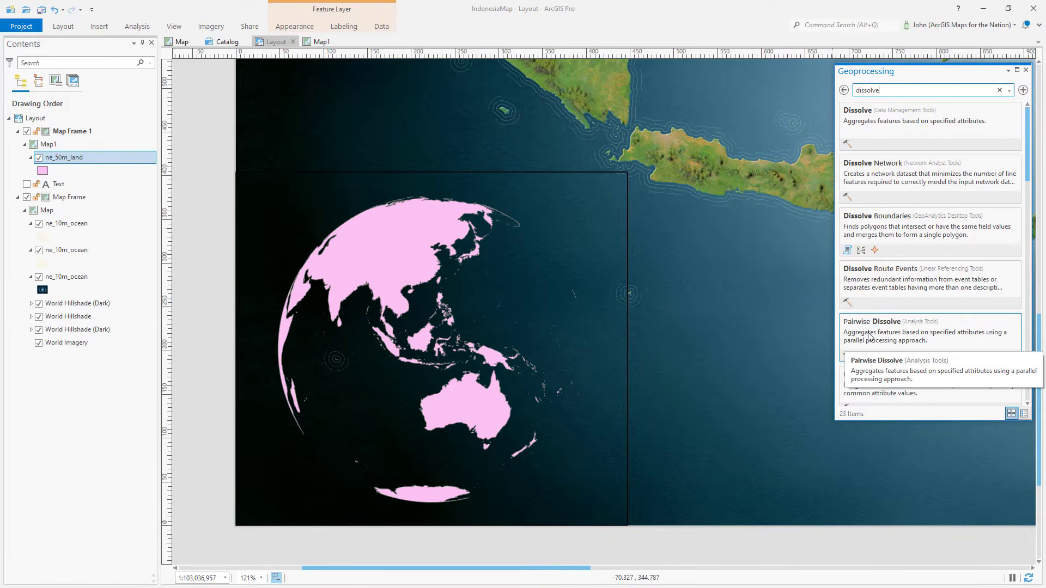
left_click(869, 337)
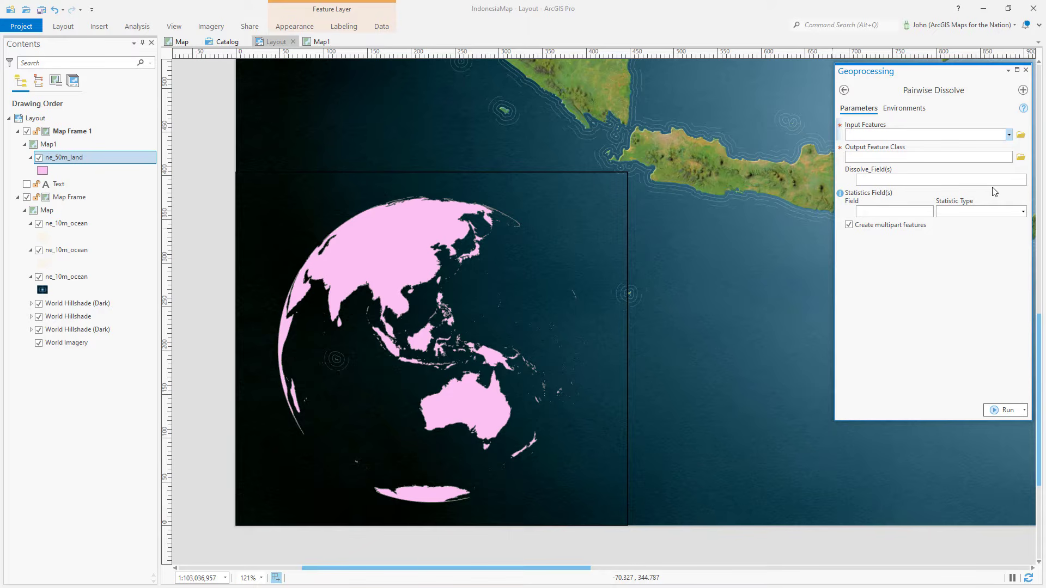
Step: Run Pairwise Dissolve on ne_50m_land with output Land.shp and no dissolve fields
left_click(1009, 135)
left_click(973, 145)
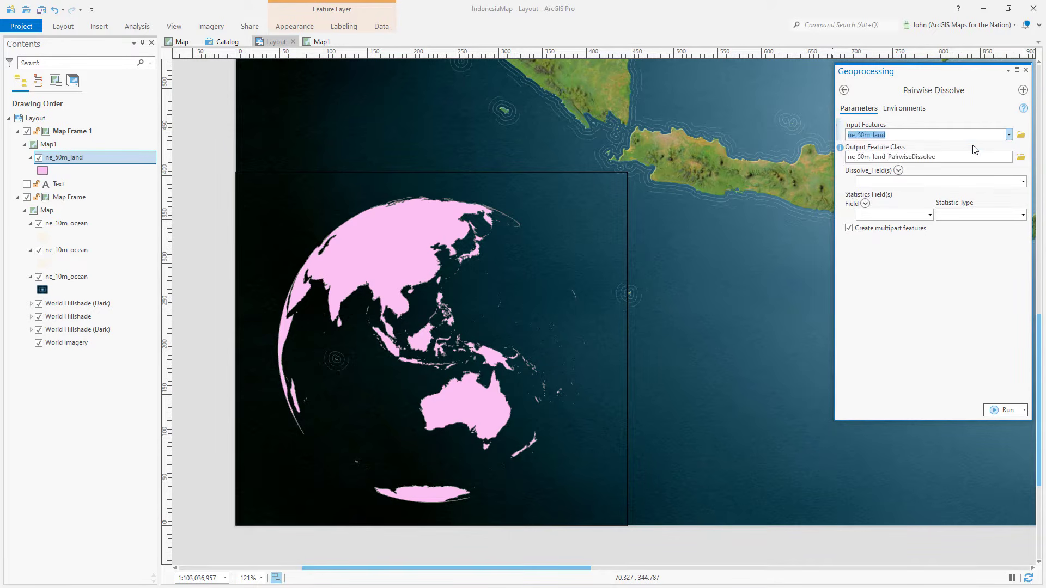
left_click(1021, 158)
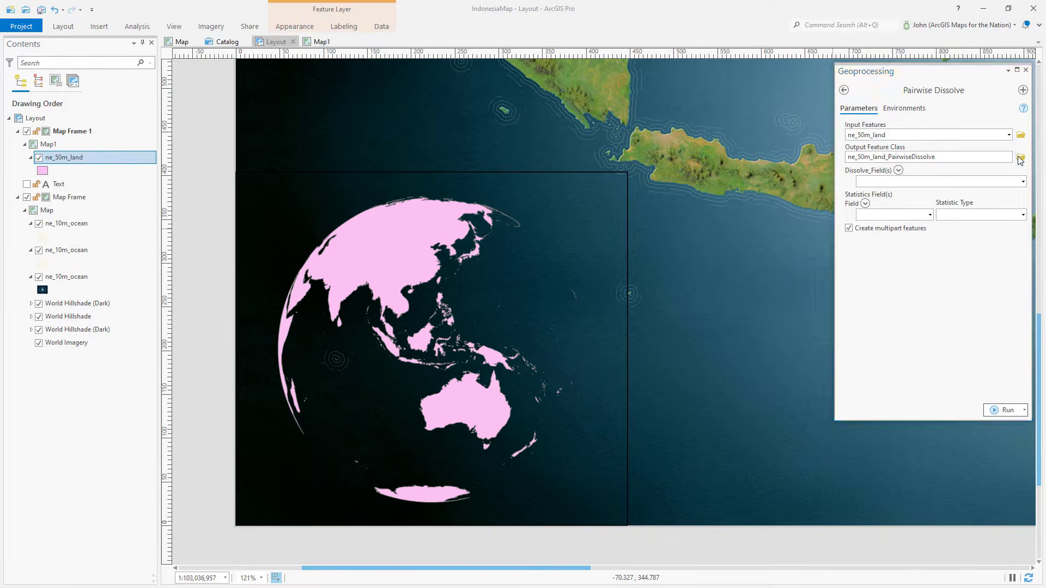
type("Land")
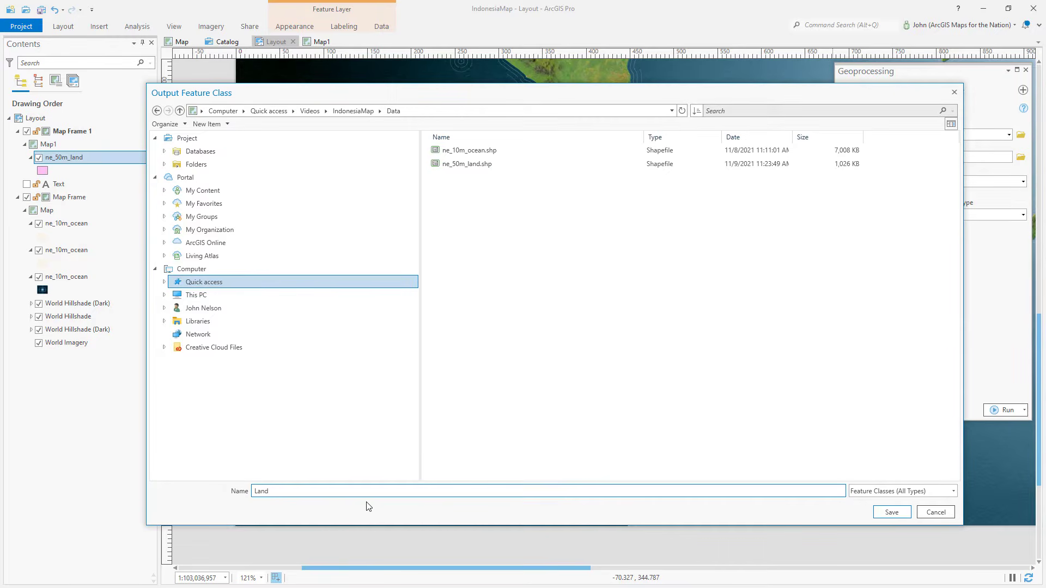
left_click(892, 512)
left_click(1024, 182)
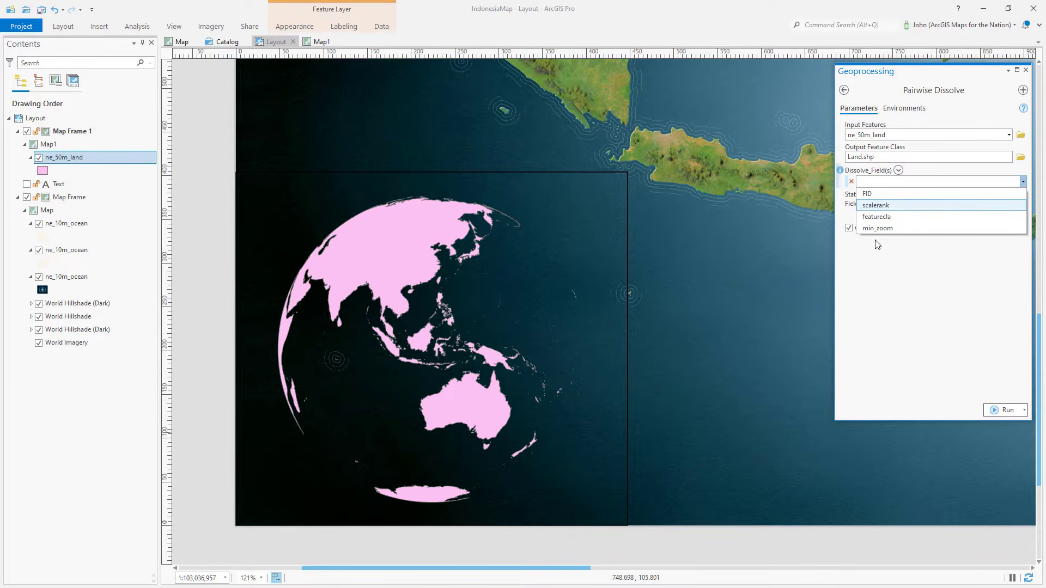
left_click(887, 275)
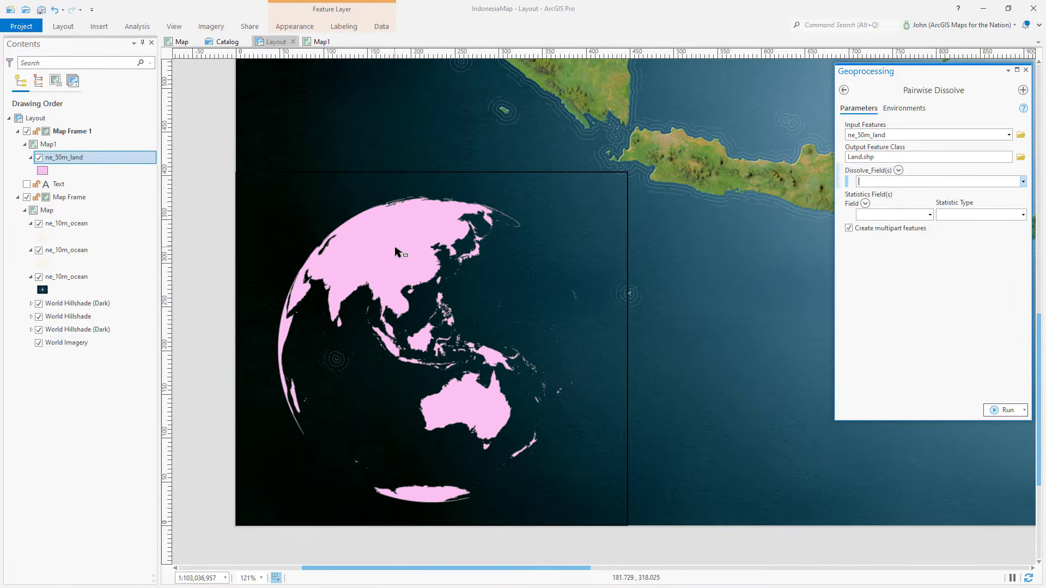
left_click(863, 182)
left_click(1005, 410)
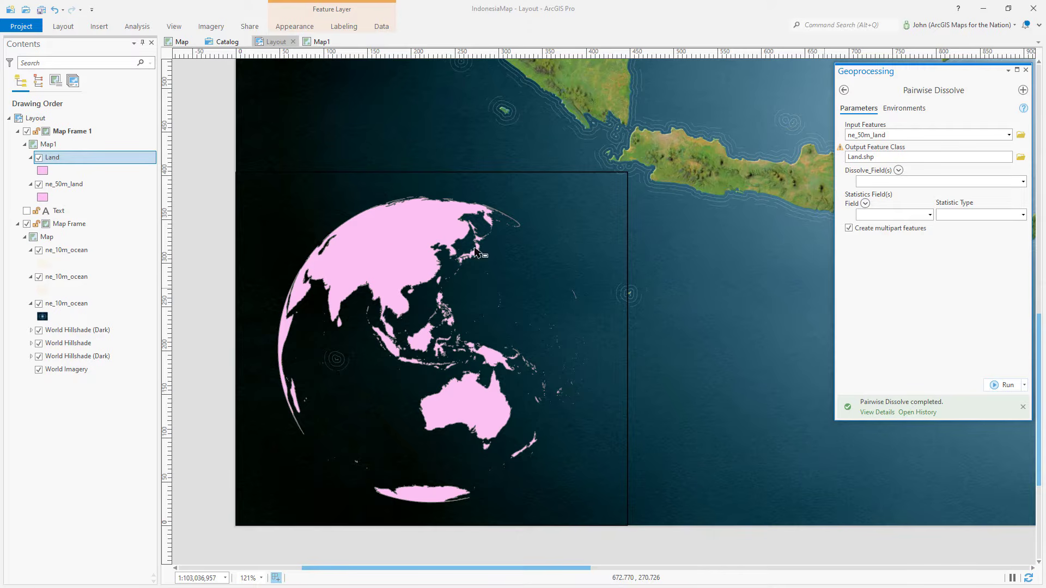
Step: Hide the ne_50m_land layer and close the Geoprocessing pane
left_click(39, 185)
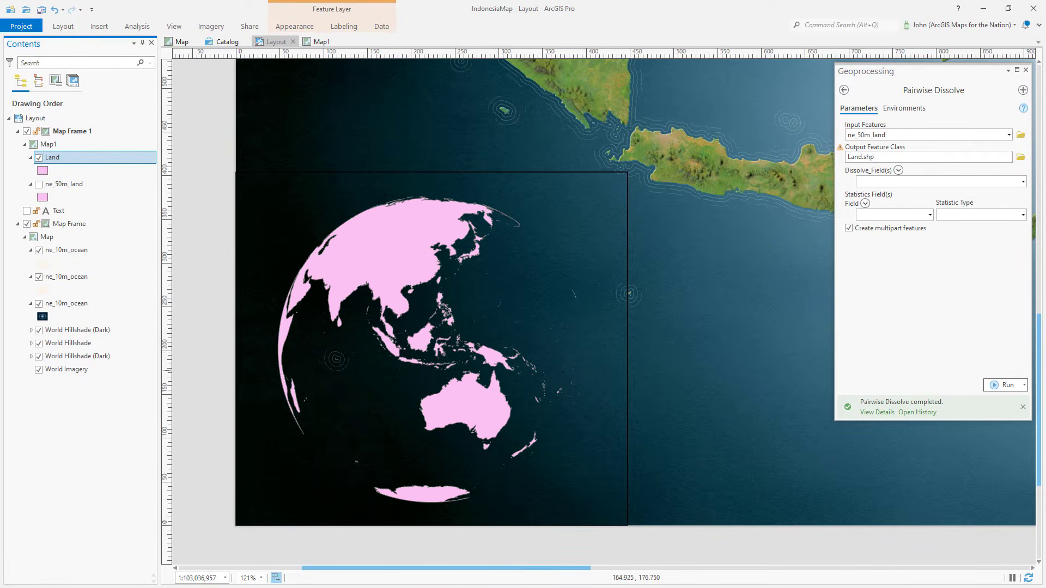
left_click(1025, 69)
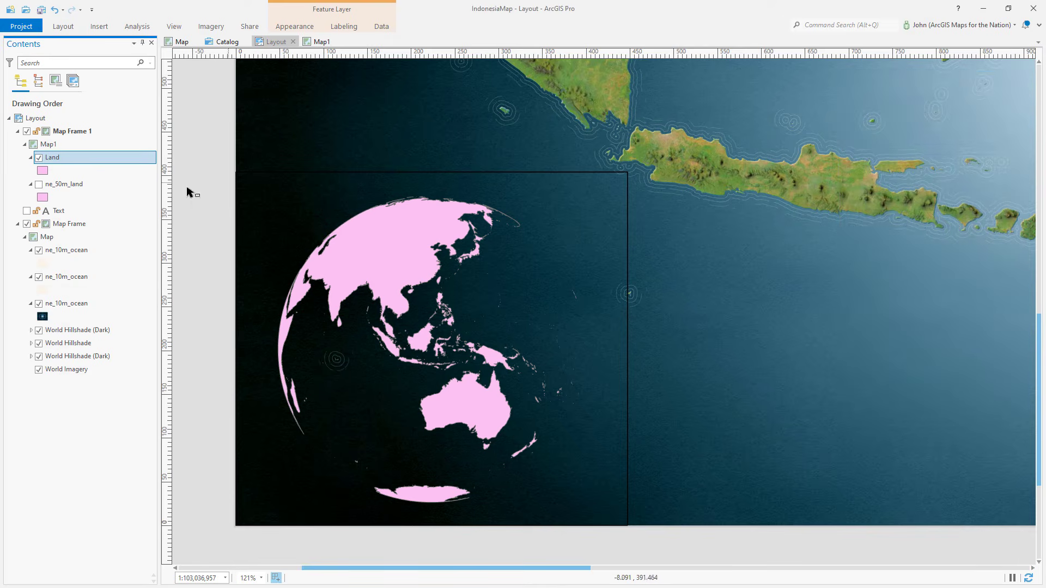
Step: Open the Land layer's symbol and turn off its solid stroke outline
left_click(43, 171)
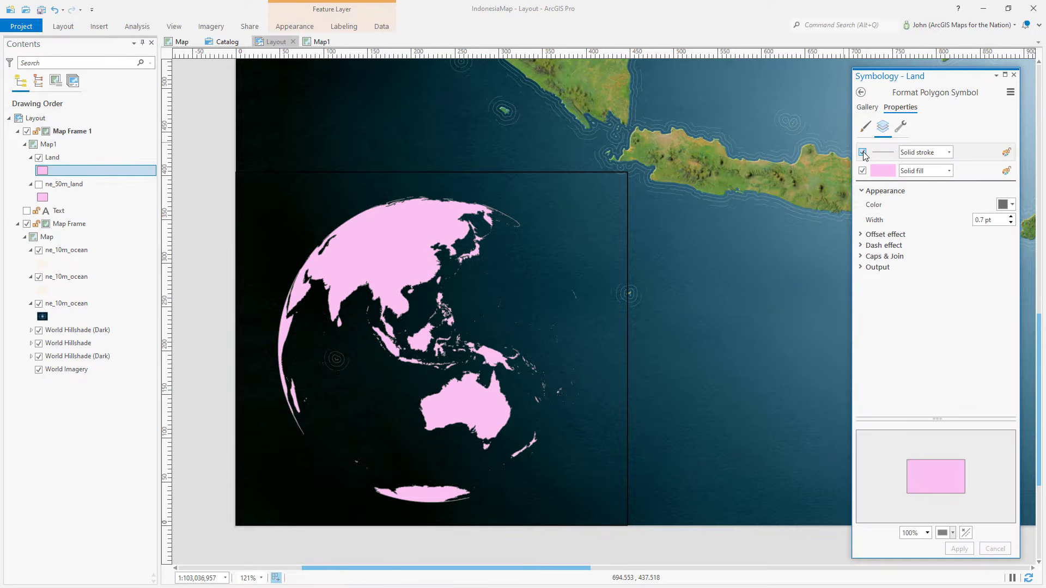
left_click(863, 153)
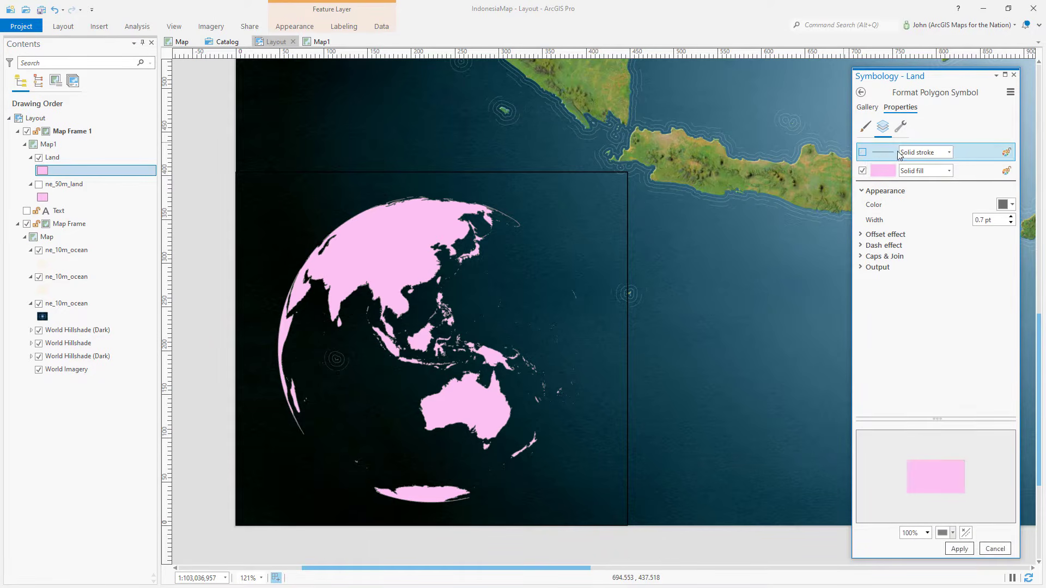
Step: Change the Land symbol to a gradient fill with Circular direction and Continuous type, and apply it
left_click(963, 175)
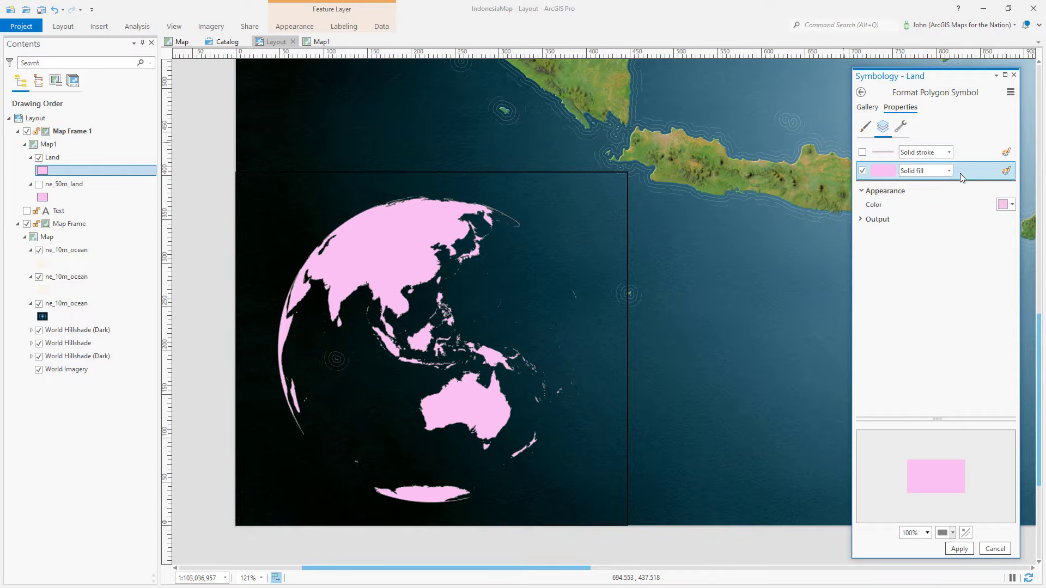
left_click(950, 171)
left_click(922, 201)
left_click(878, 232)
left_click(1001, 246)
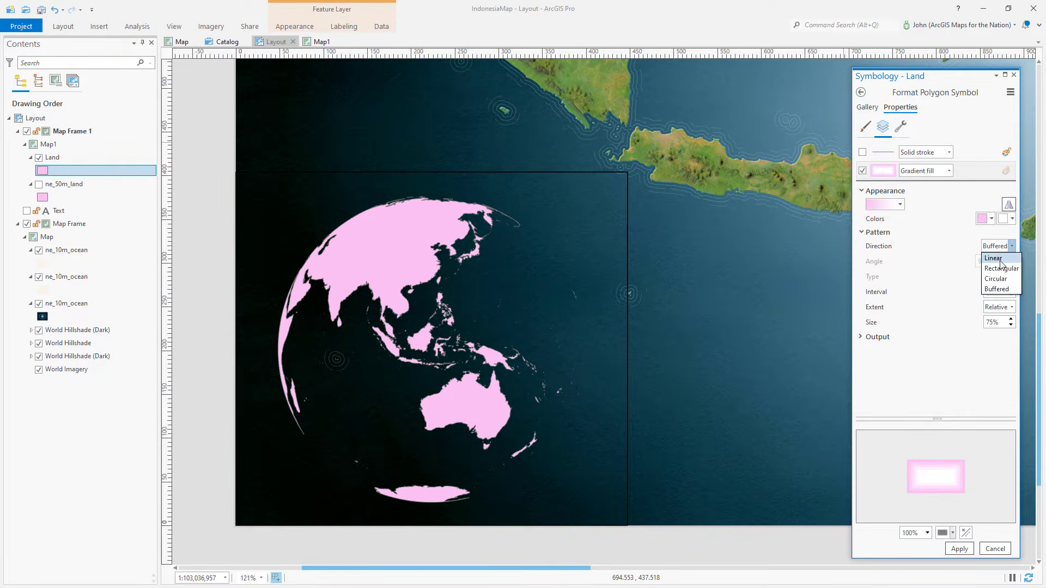
left_click(991, 277)
left_click(992, 277)
left_click(995, 307)
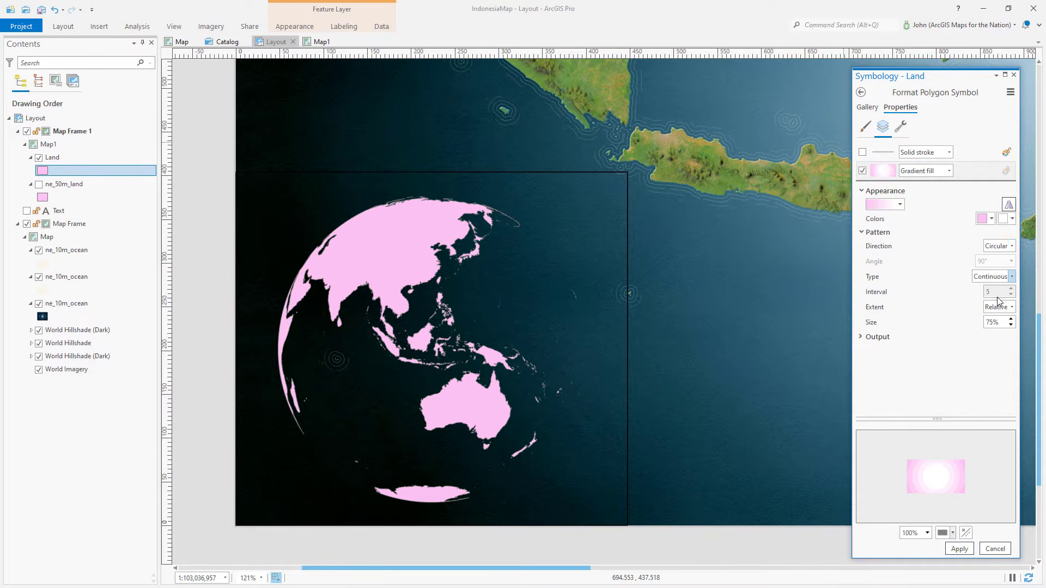
left_click(958, 550)
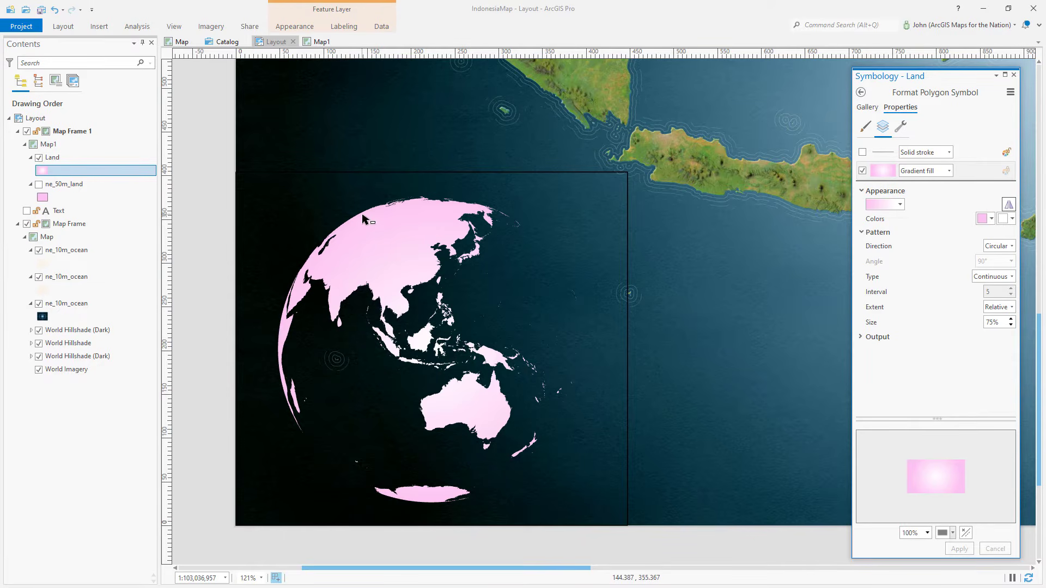
Step: Set the Land gradient's first color to white at 100% transparency, with size 70%, and apply
left_click(991, 219)
left_click(909, 281)
left_click(991, 218)
left_click(937, 405)
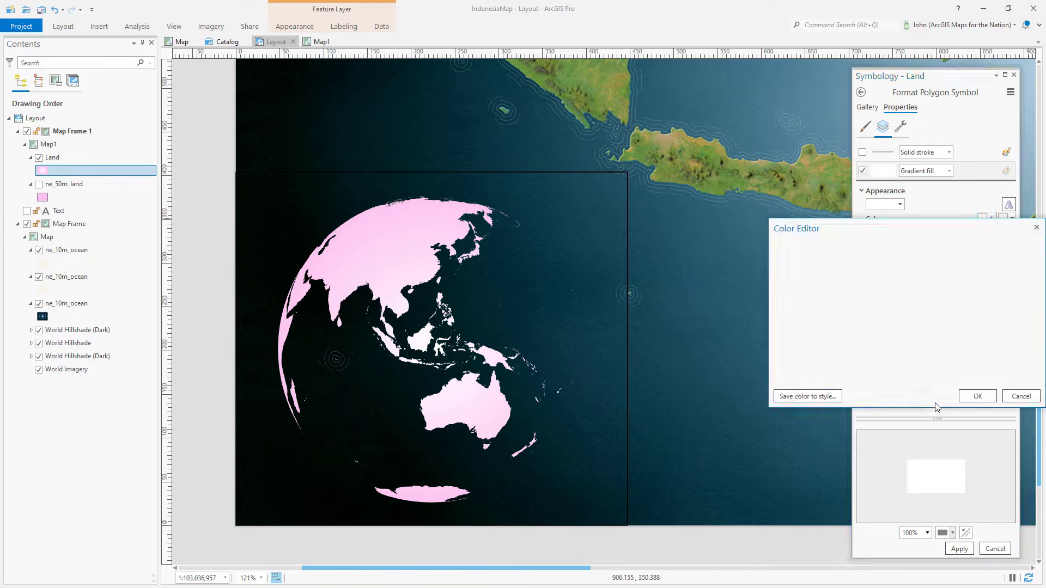
left_click(957, 358)
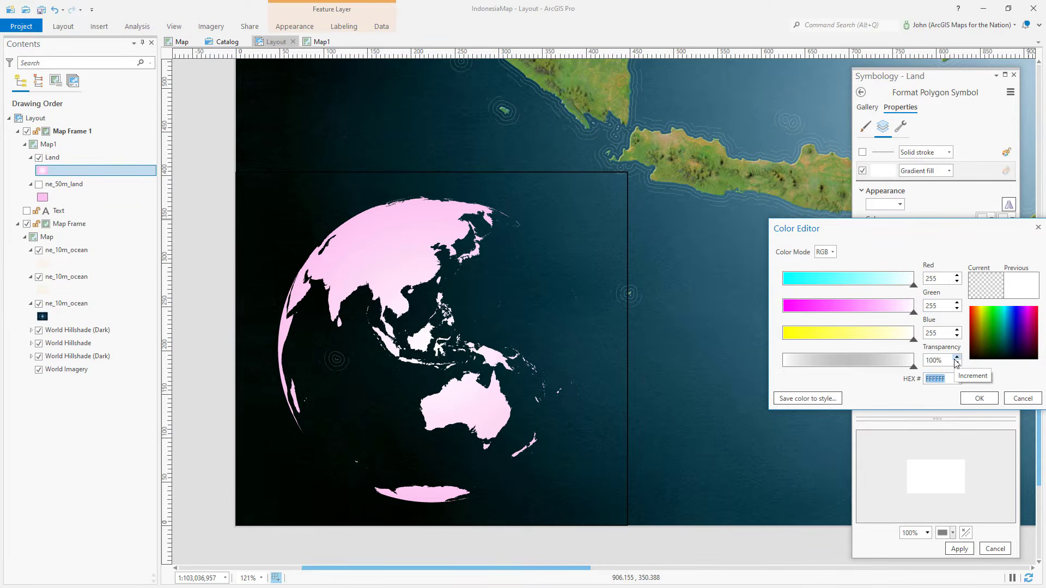
left_click(976, 398)
left_click(959, 549)
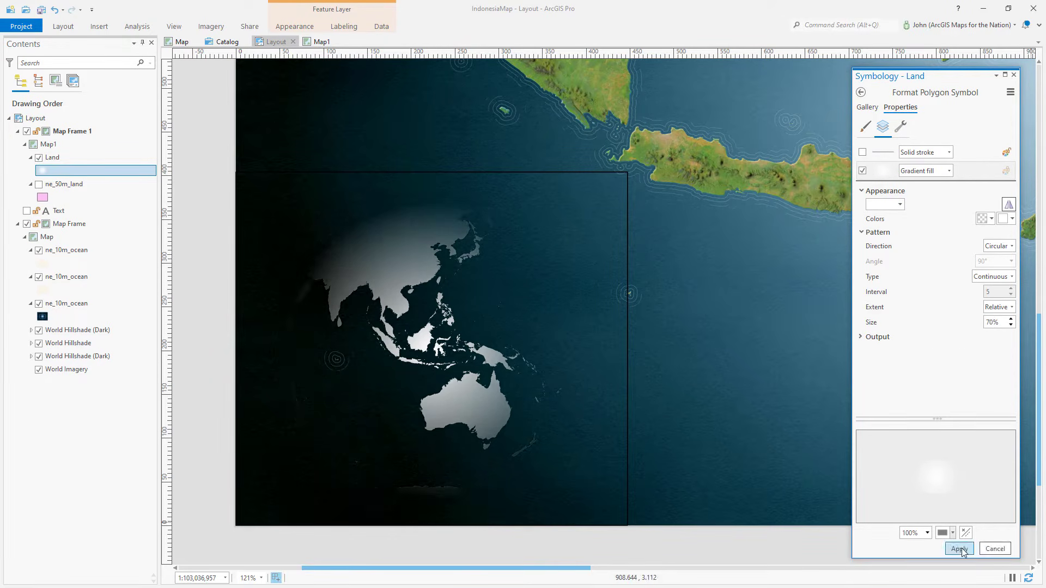
left_click(960, 550)
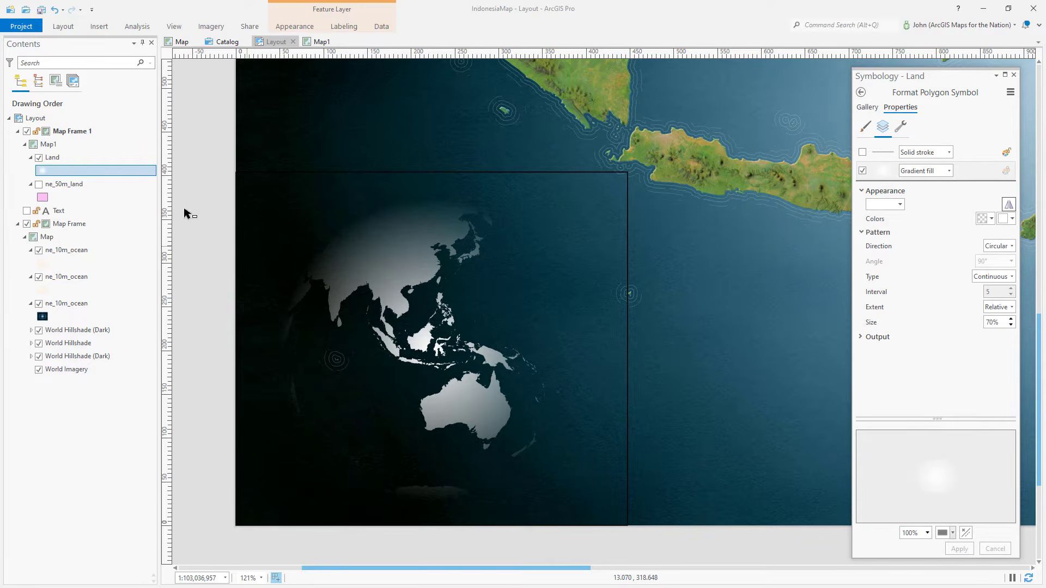
Step: Insert an extent indicator in the globe map frame showing the extent of Map Frame
left_click(99, 25)
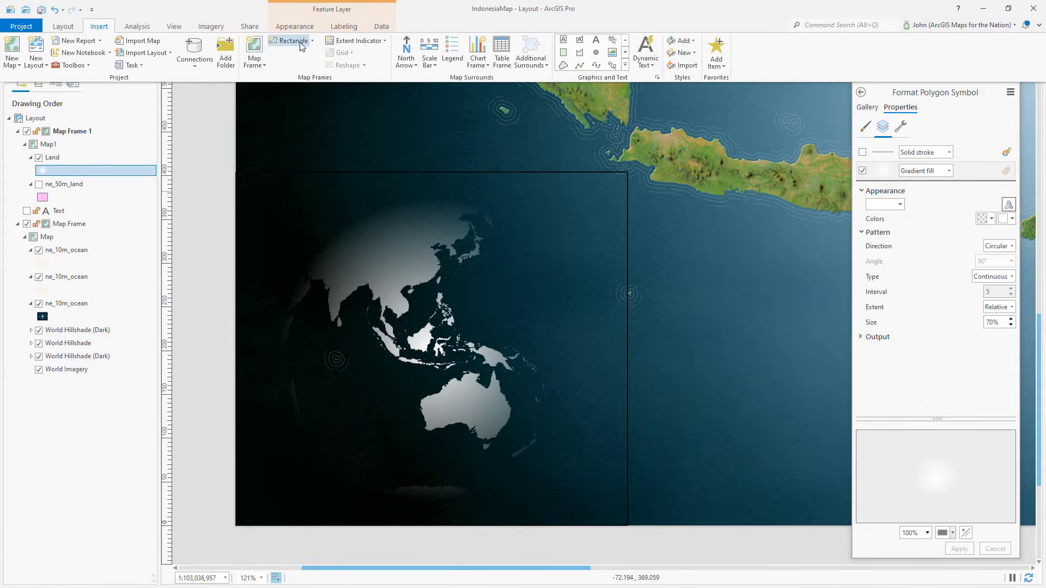
left_click(352, 41)
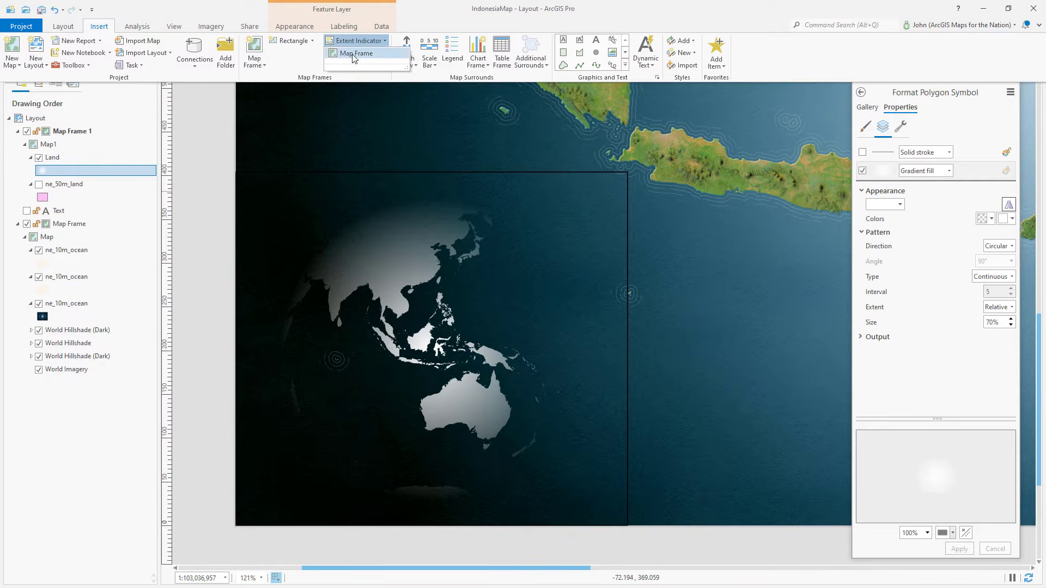
left_click(355, 55)
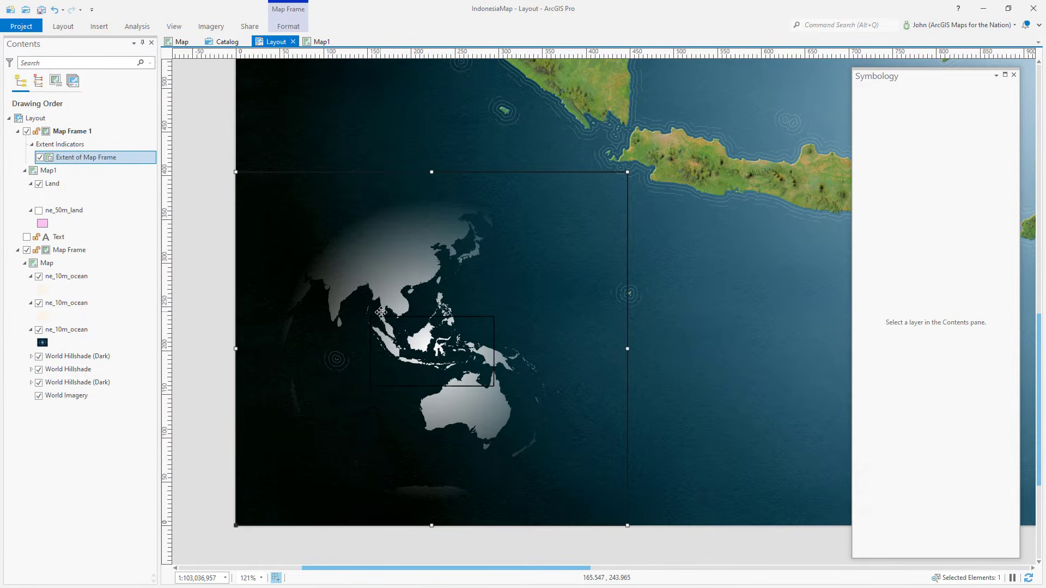
Step: Open the extent indicator's symbol and change its outline to a 4 pt gradient stroke, then apply
right_click(134, 159)
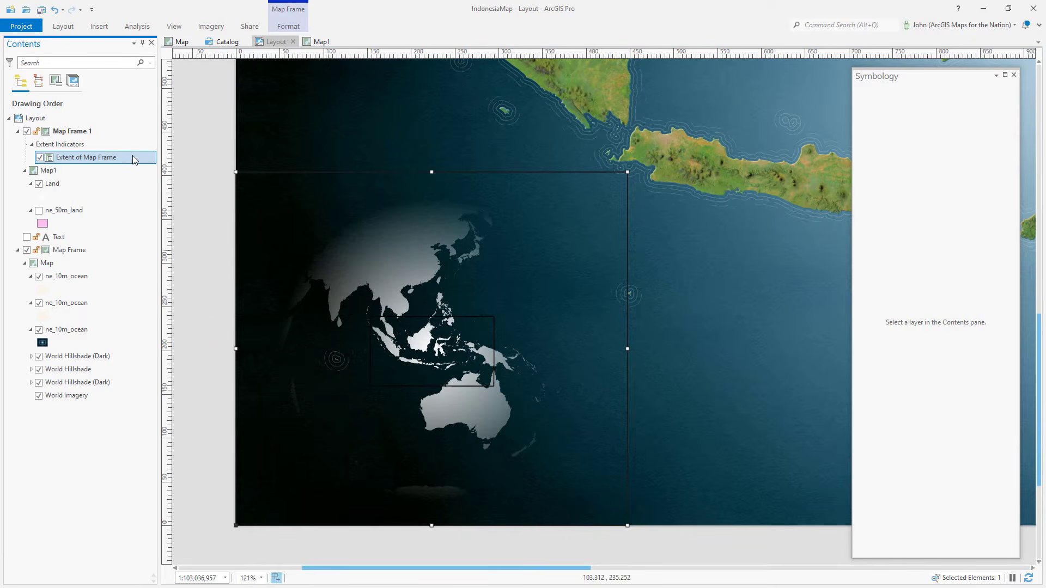
left_click(163, 197)
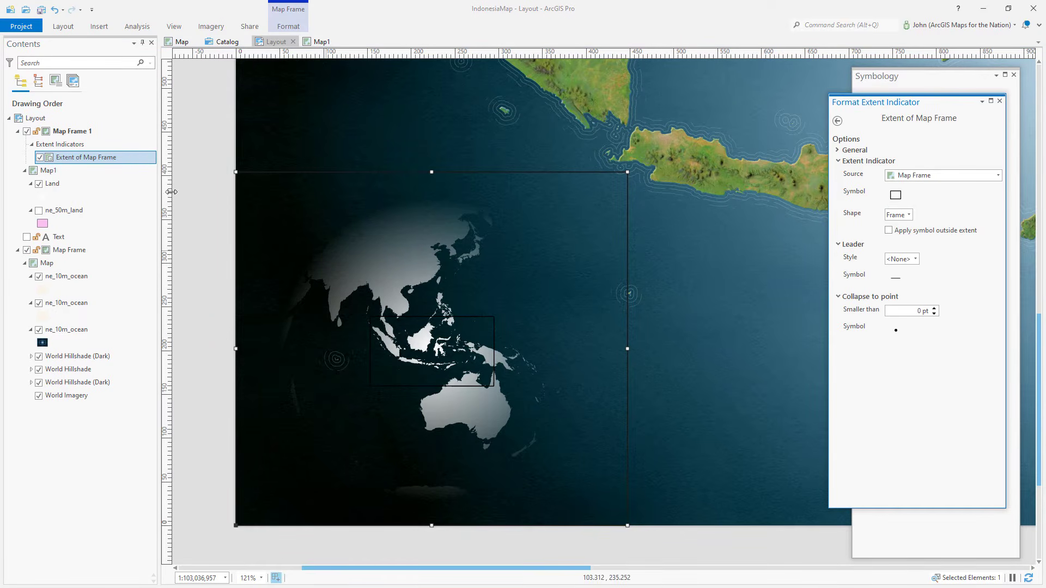
left_click(900, 199)
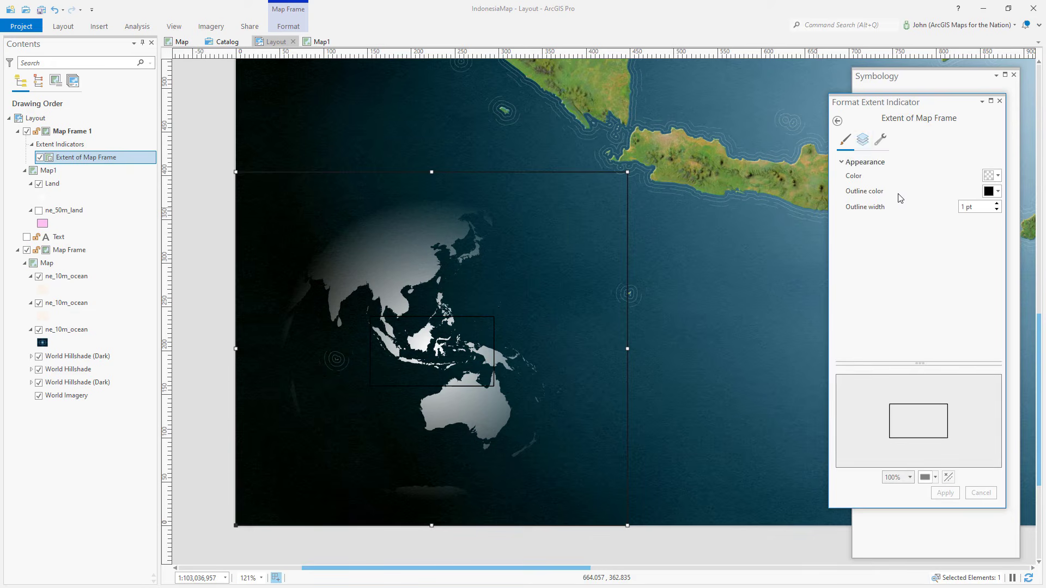
left_click(864, 142)
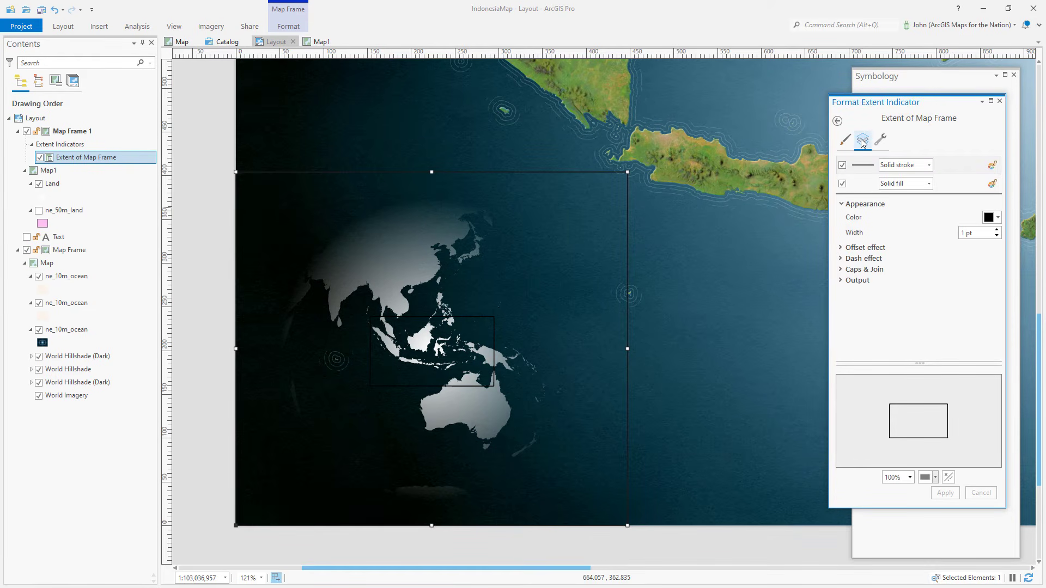
left_click(930, 168)
left_click(906, 199)
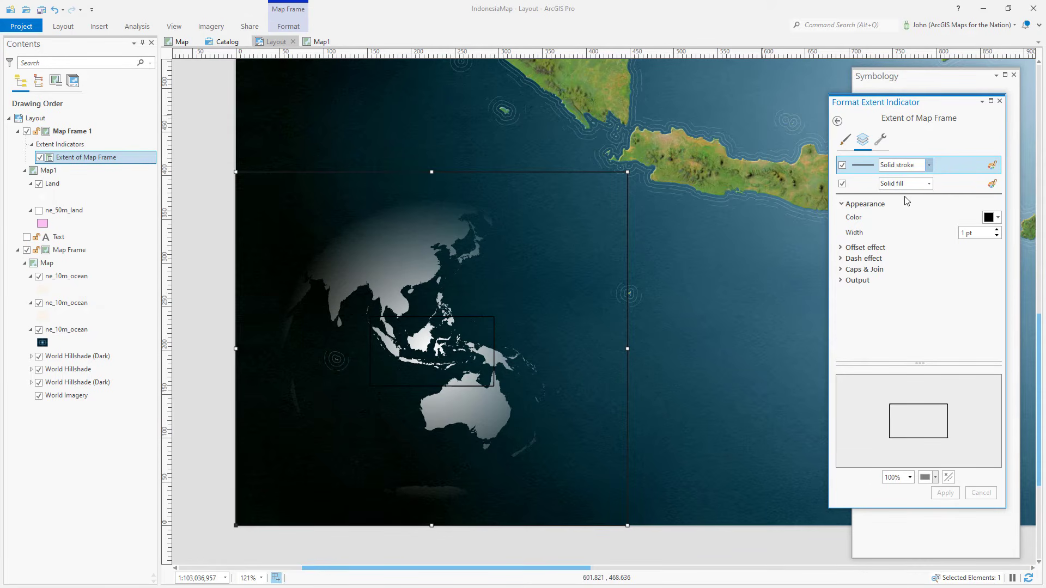
left_click(991, 248)
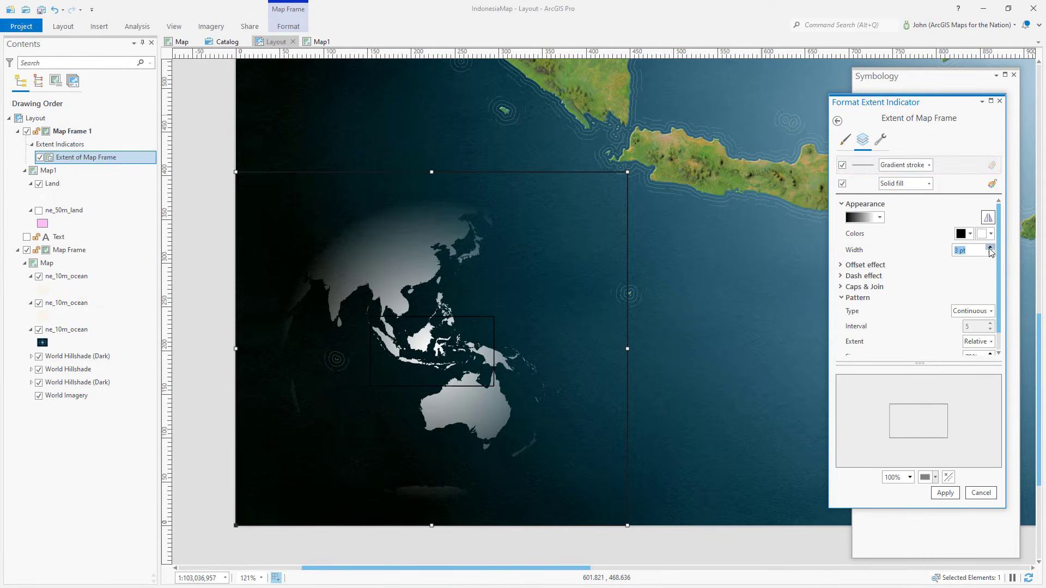
left_click(990, 248)
left_click(991, 248)
left_click(945, 494)
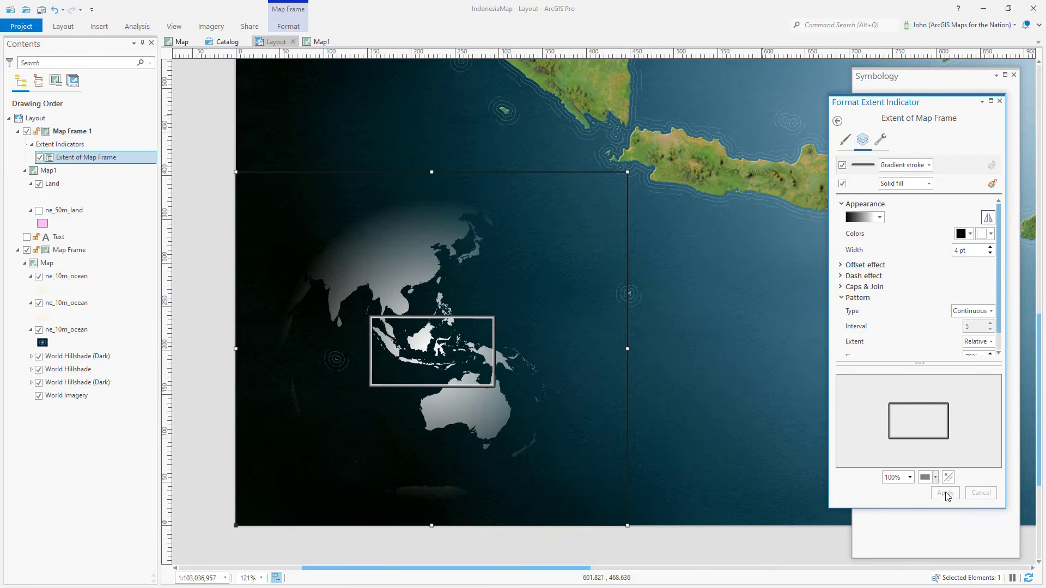
Step: Set the gradient stroke colors to black, with the first color at 100% transparency, and apply
left_click(990, 235)
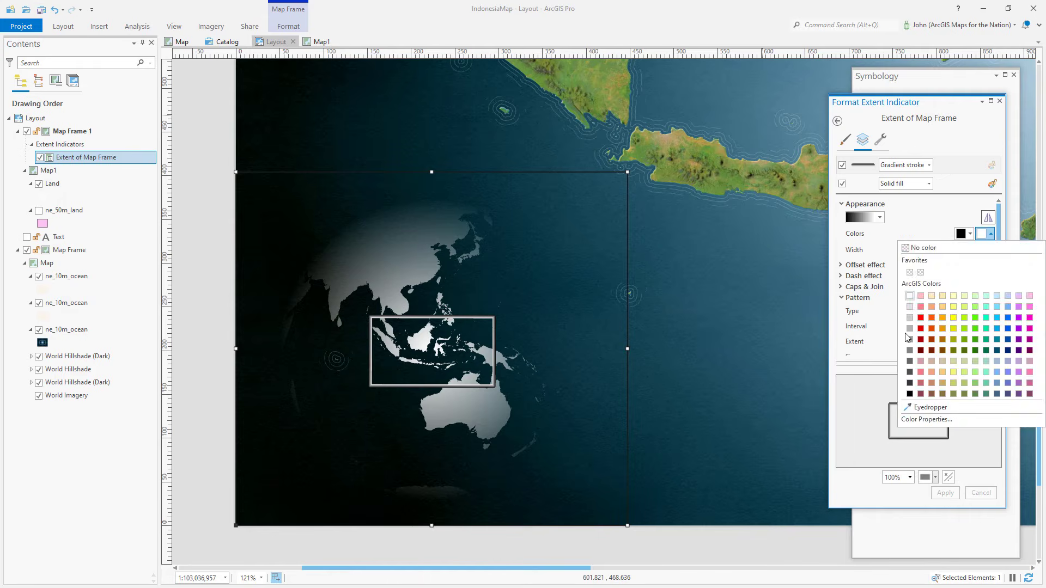
left_click(913, 392)
left_click(948, 494)
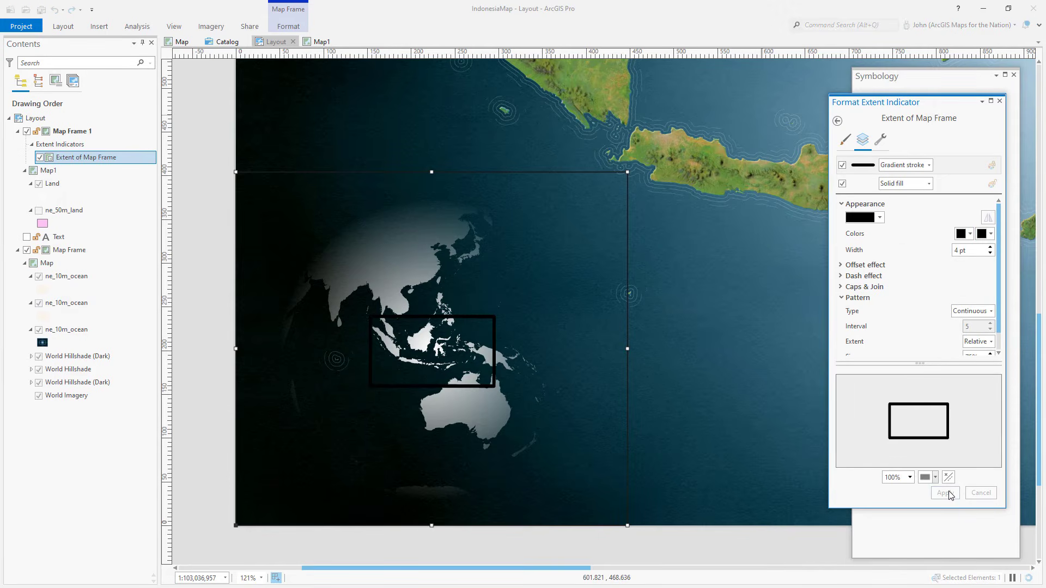
left_click(967, 235)
left_click(920, 420)
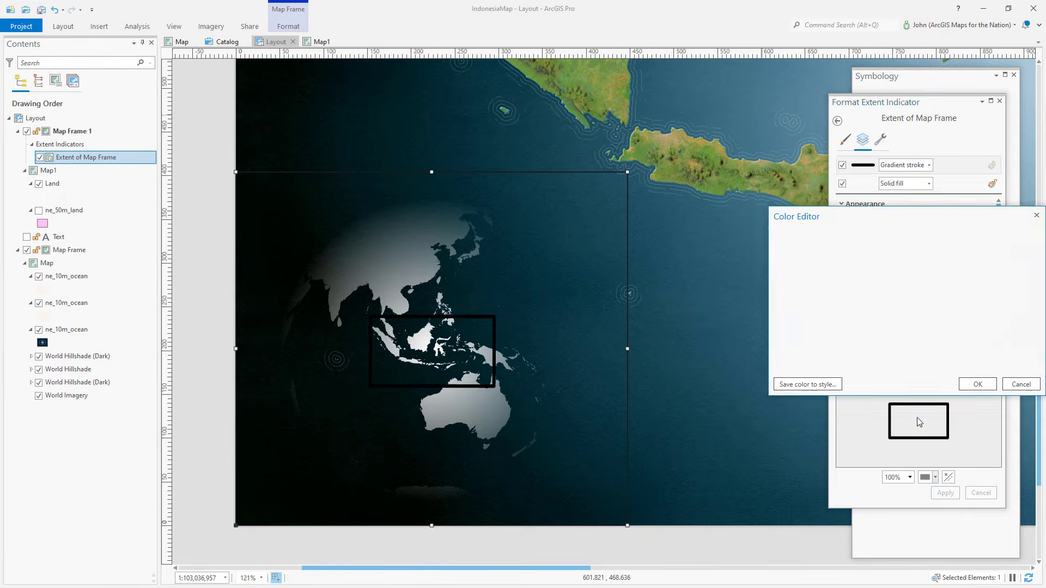
type("100")
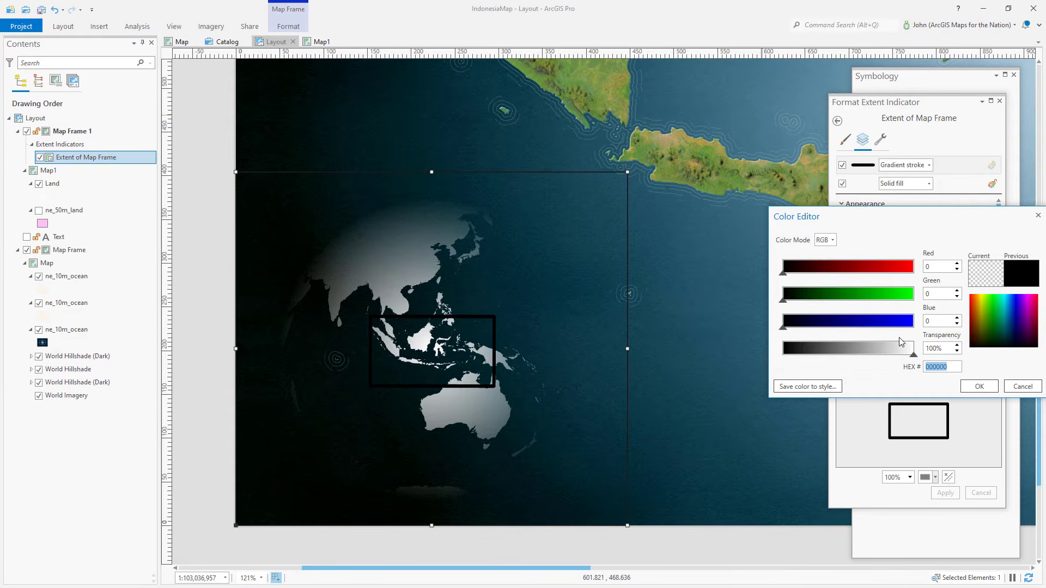
left_click(979, 387)
left_click(947, 492)
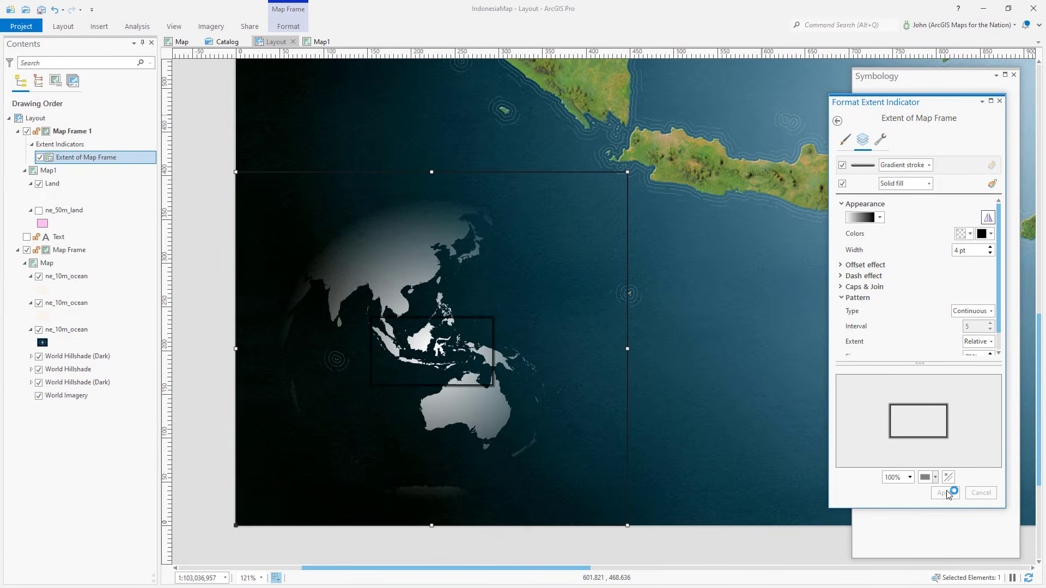
Step: Change the extent indicator's fill to a gradient fill with Linear direction and Continuous type
left_click(954, 184)
left_click(930, 184)
left_click(913, 220)
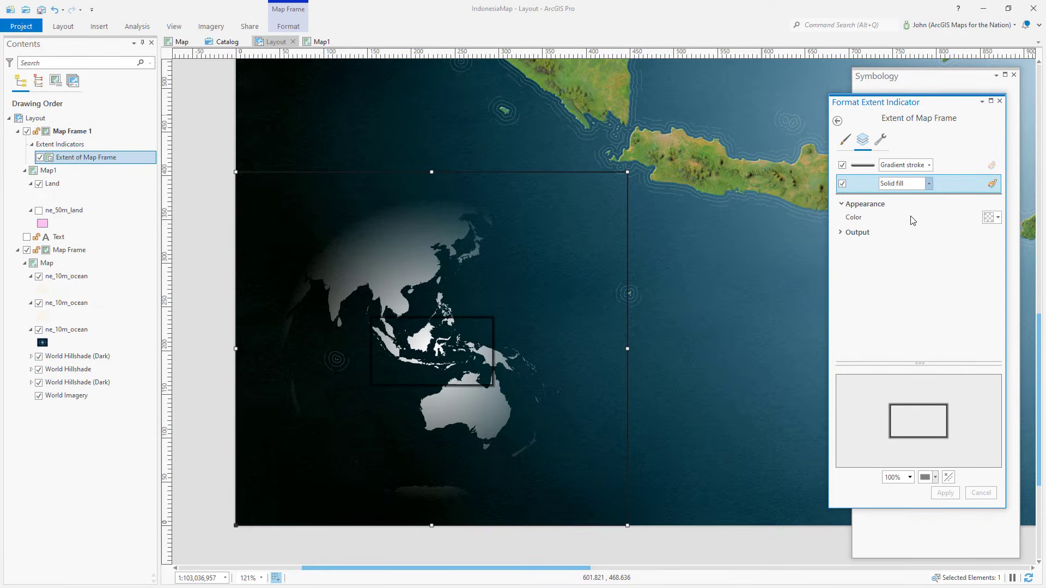
left_click(990, 264)
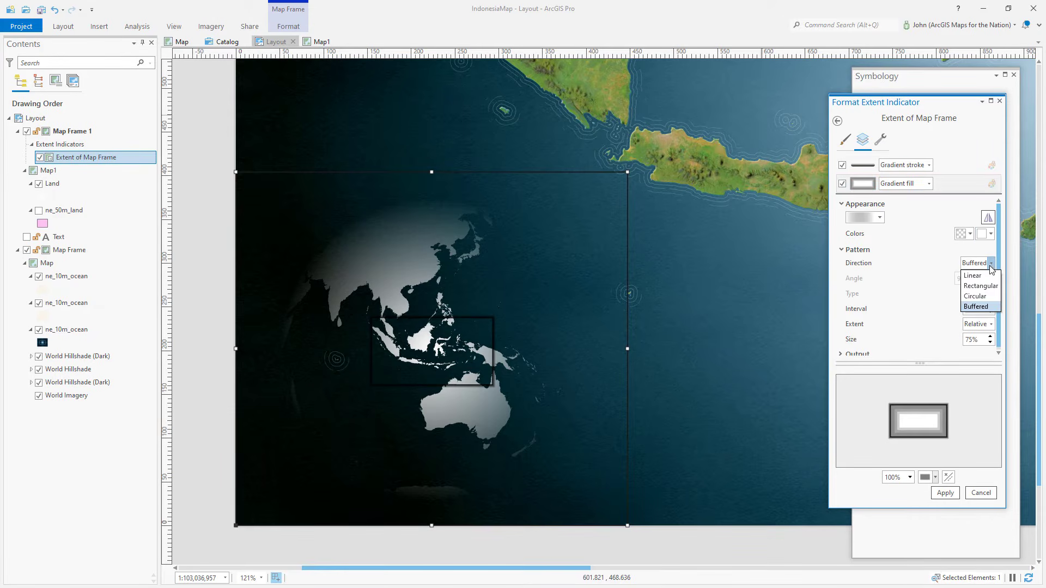
left_click(974, 276)
left_click(991, 294)
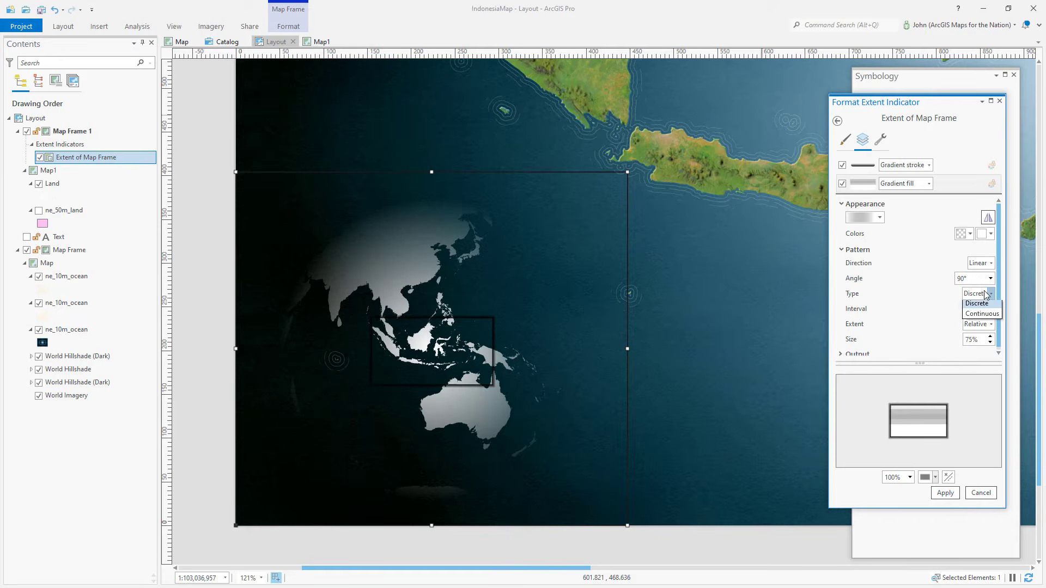
left_click(984, 317)
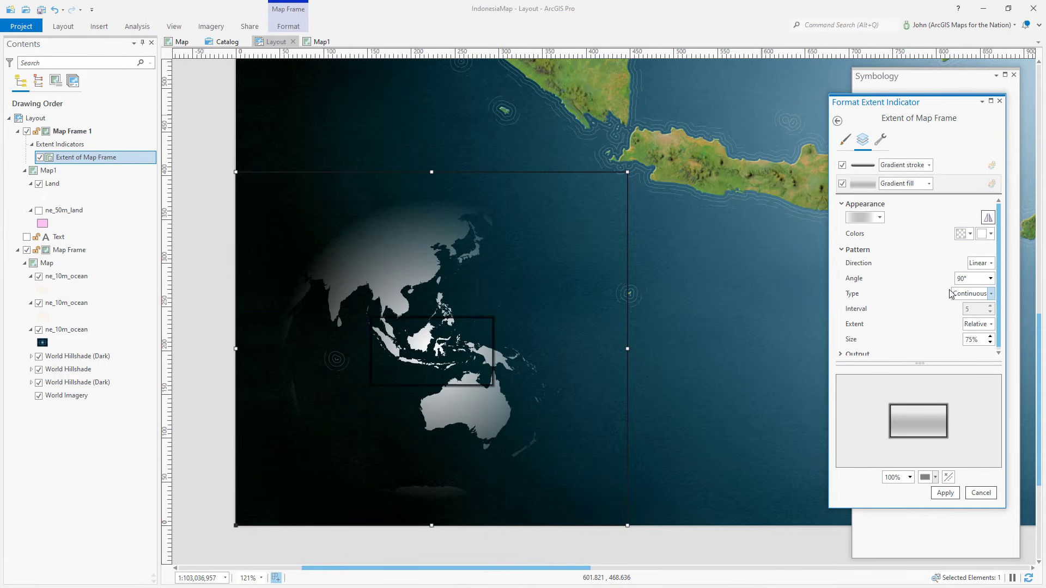
Step: Set the fill gradient colors to white, the first at 70% and the second at 100% transparency, and apply
left_click(970, 234)
left_click(955, 244)
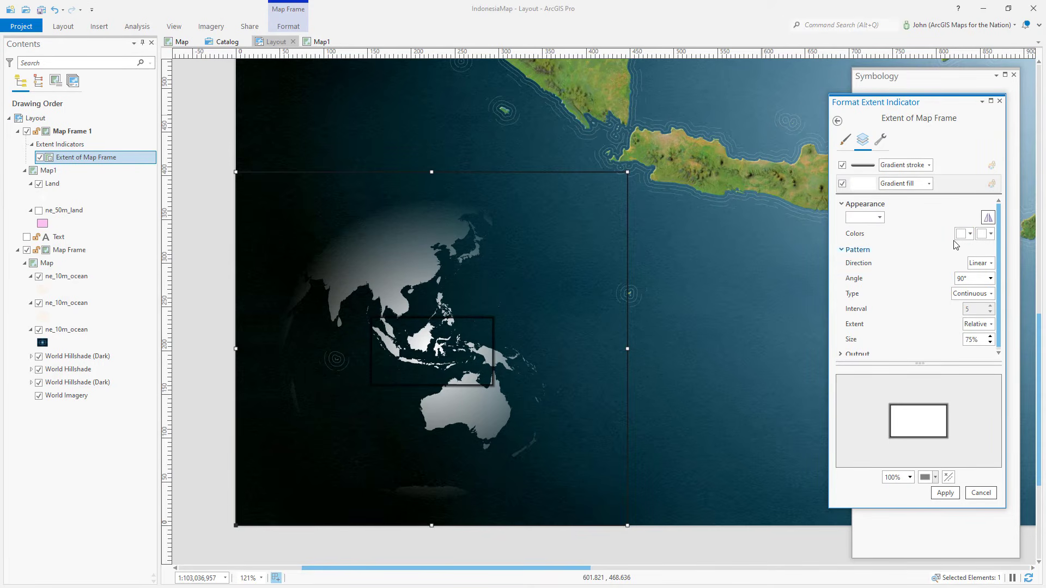
left_click(963, 239)
left_click(918, 414)
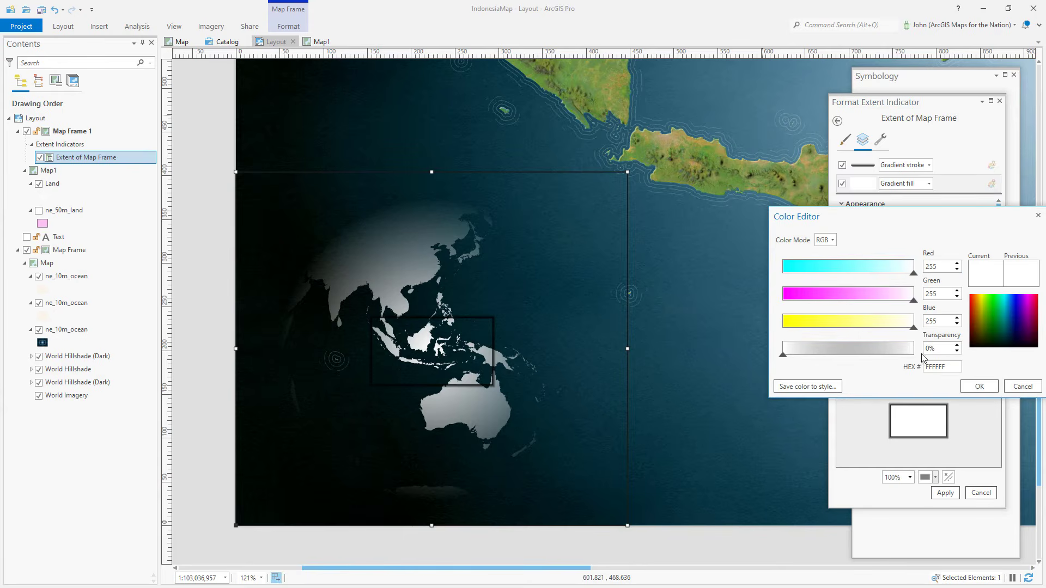
left_click(977, 387)
left_click(982, 234)
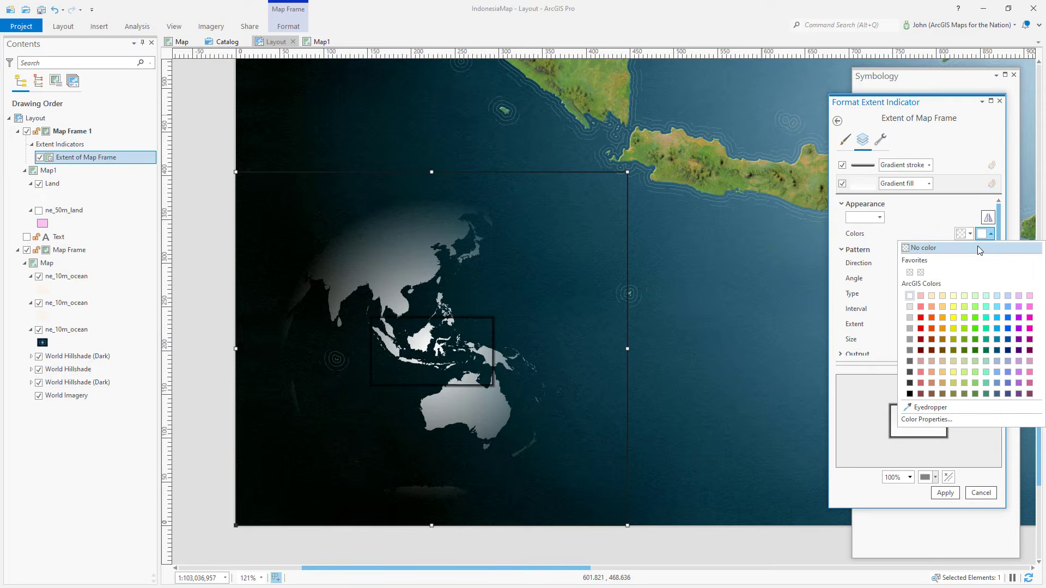
left_click(926, 420)
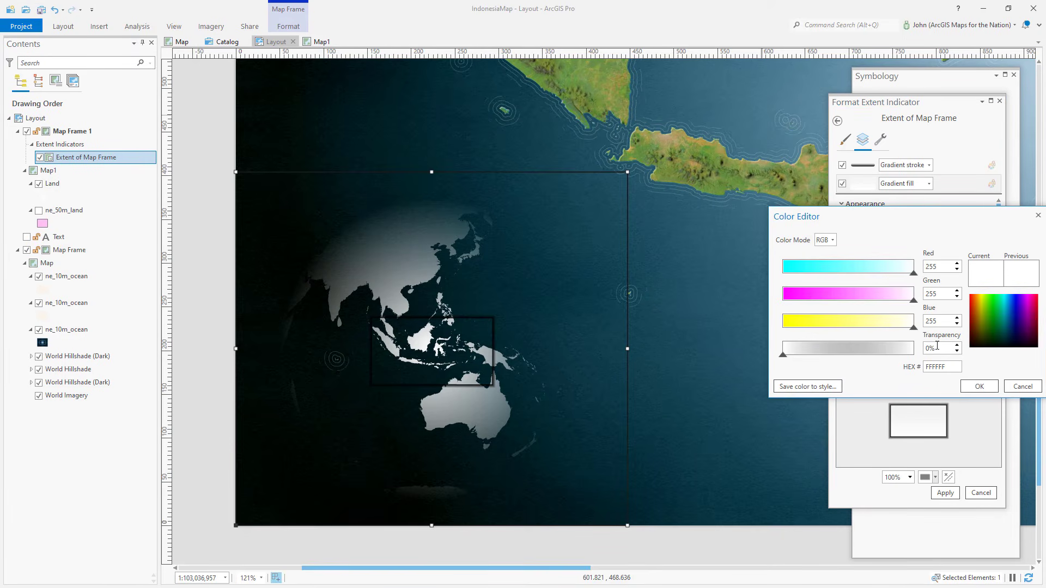
key("Tab")
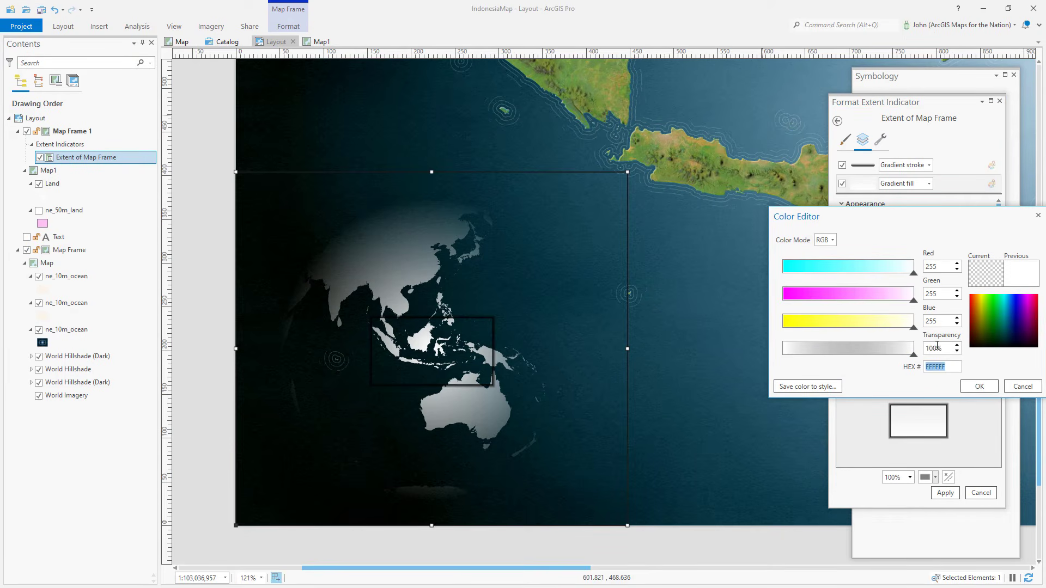
left_click(979, 386)
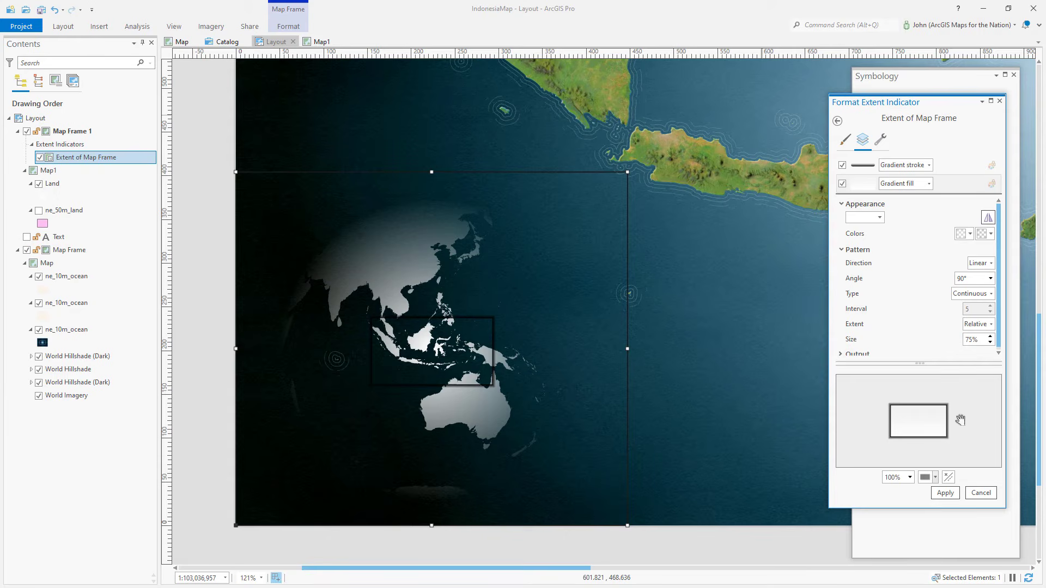
left_click(945, 493)
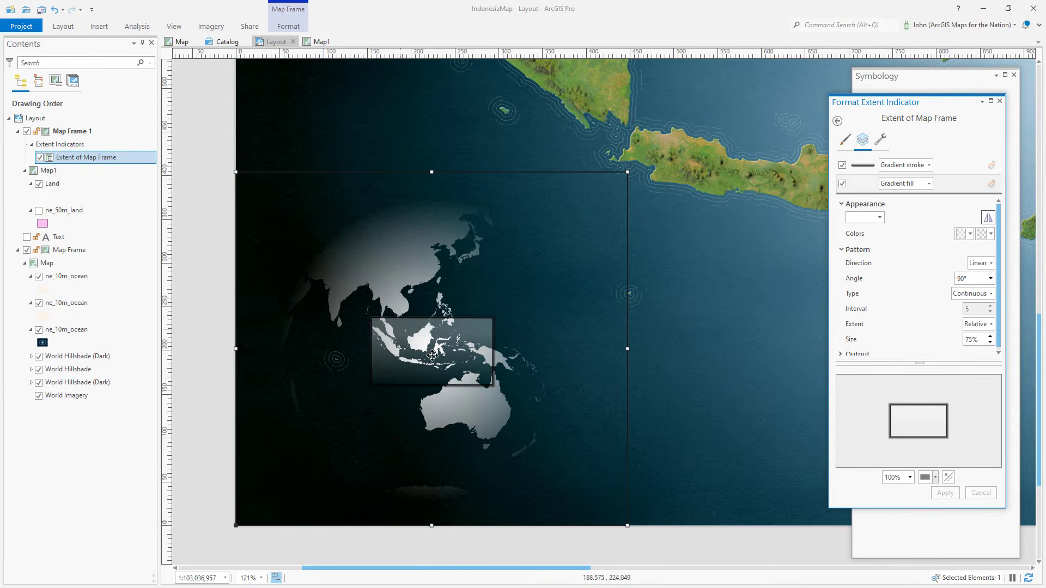
Step: Add a 2 pt offset effect to the extent indicator's gradient stroke and apply
left_click_drag(426, 353, 440, 373)
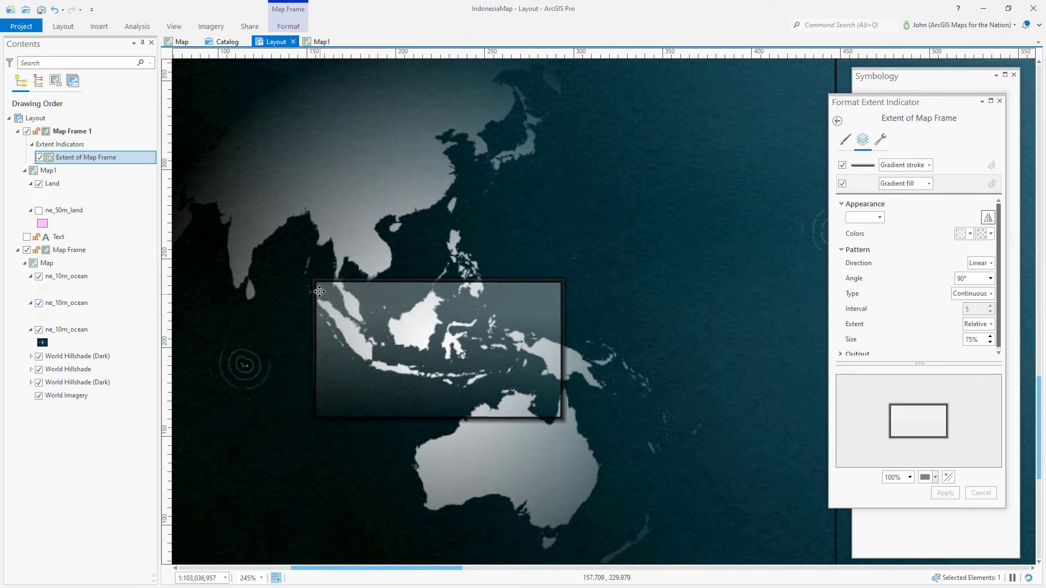
left_click(952, 170)
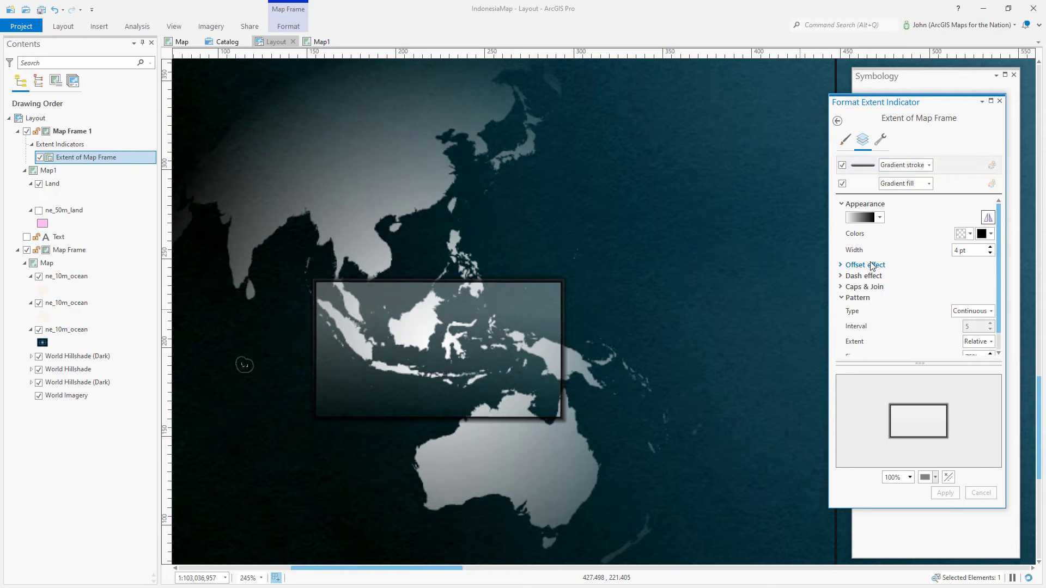
left_click(866, 265)
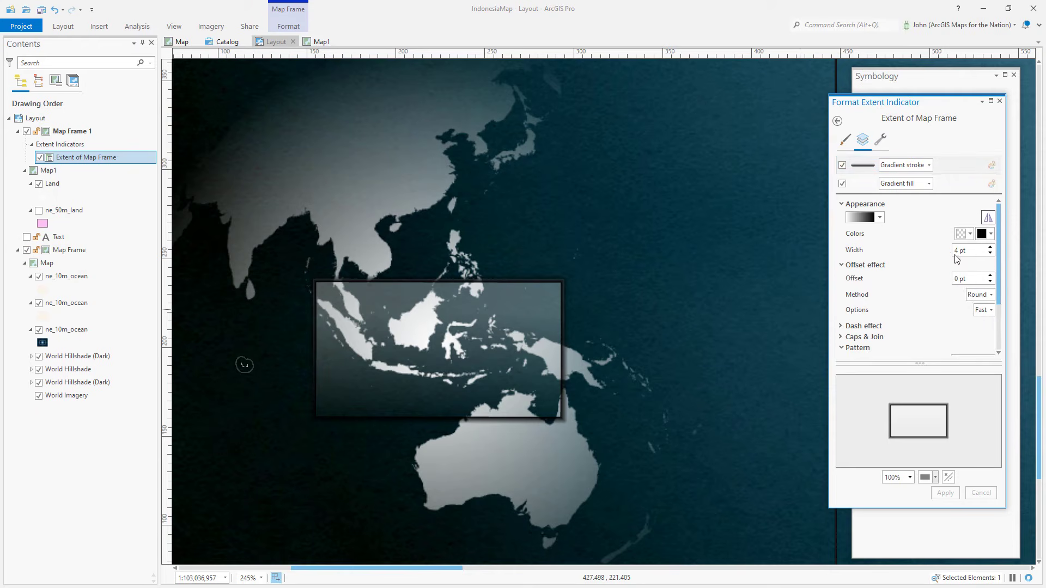
left_click(990, 276)
left_click(990, 276)
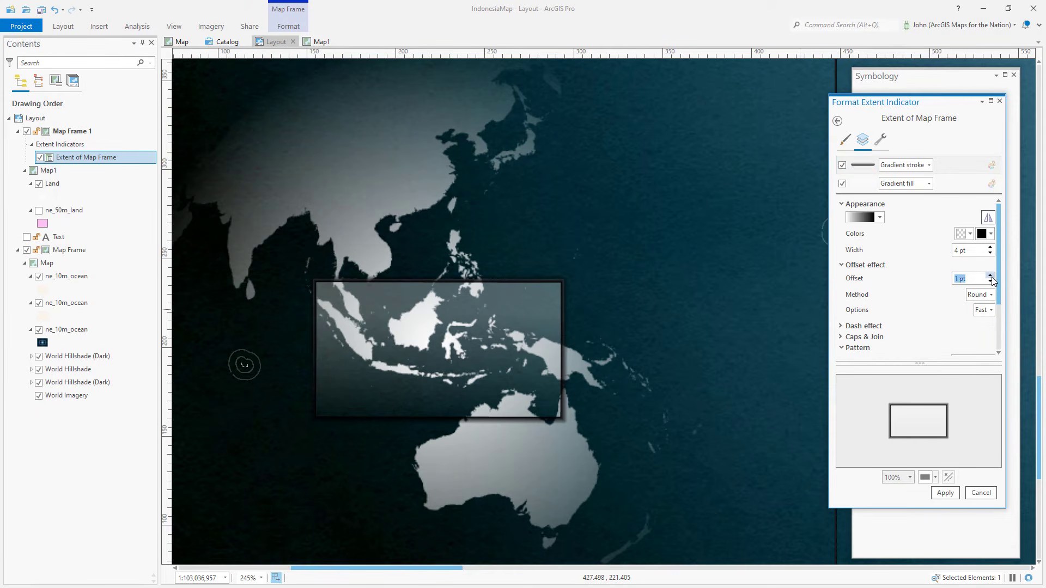
left_click(943, 493)
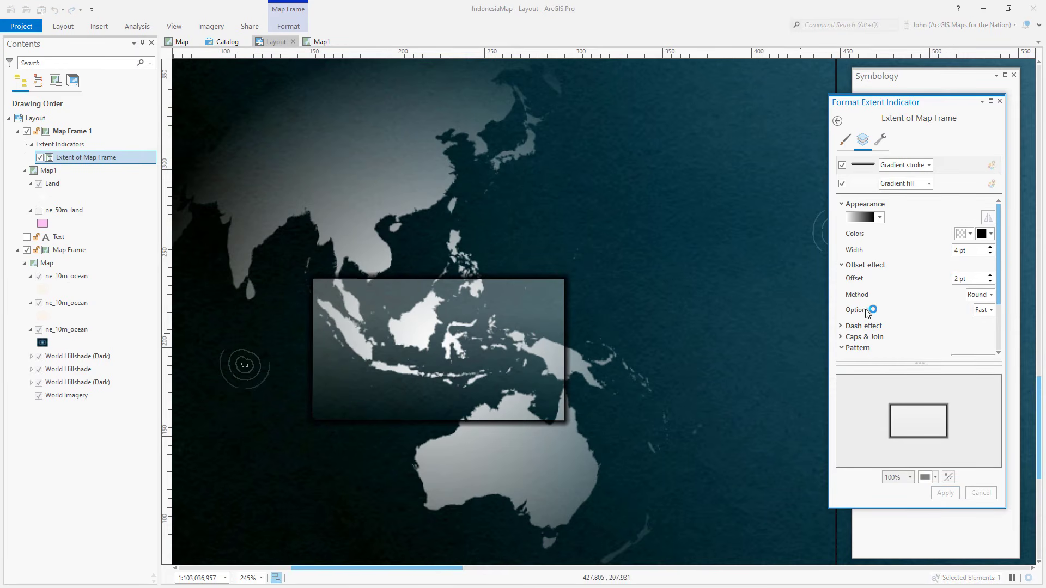
Step: Remove the inset map frame's border by setting its border width to 0 pt
left_click(1000, 101)
left_click(1015, 76)
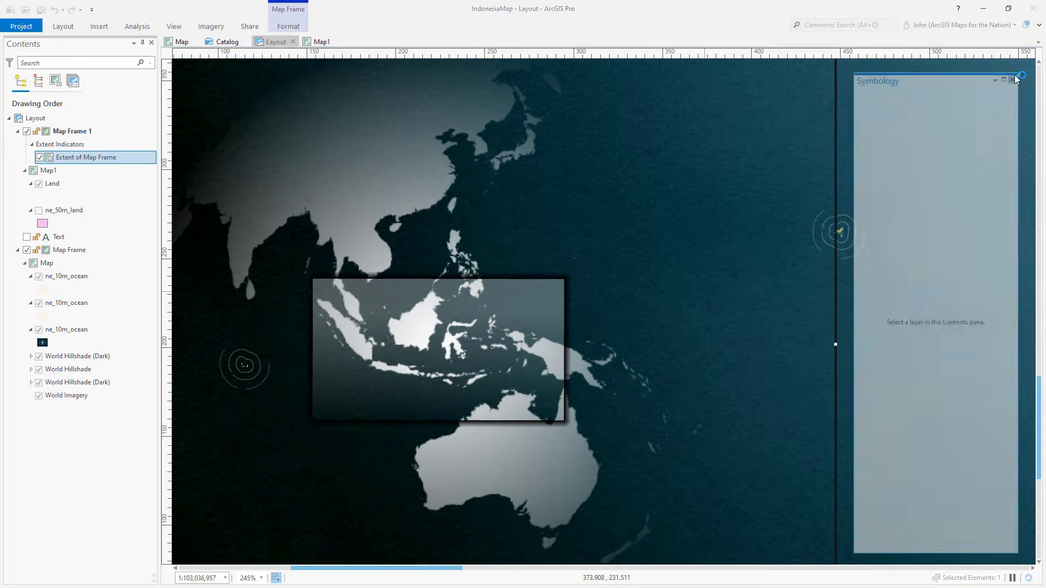
left_click(62, 26)
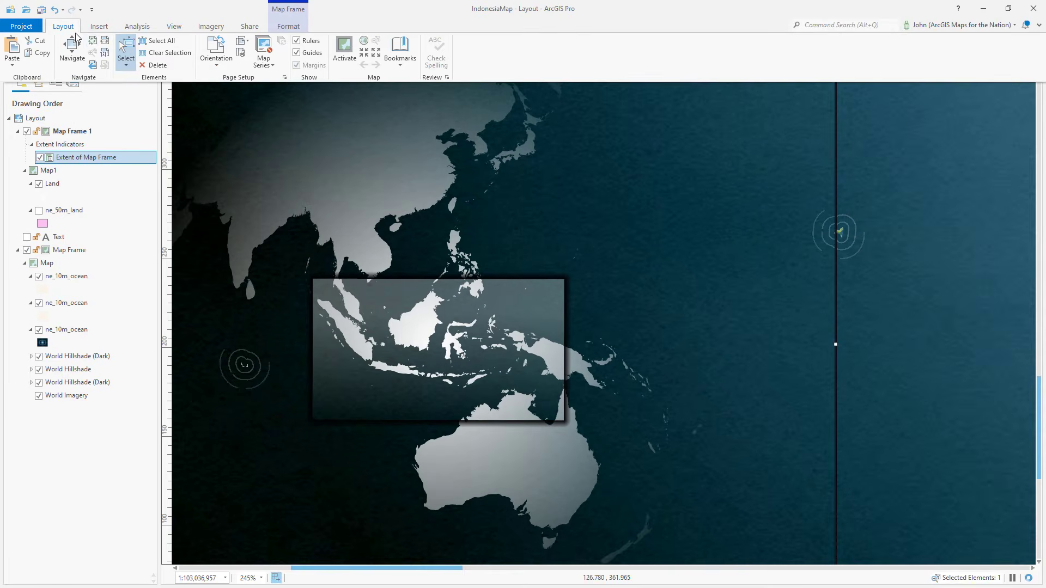
left_click(93, 42)
left_click(192, 374)
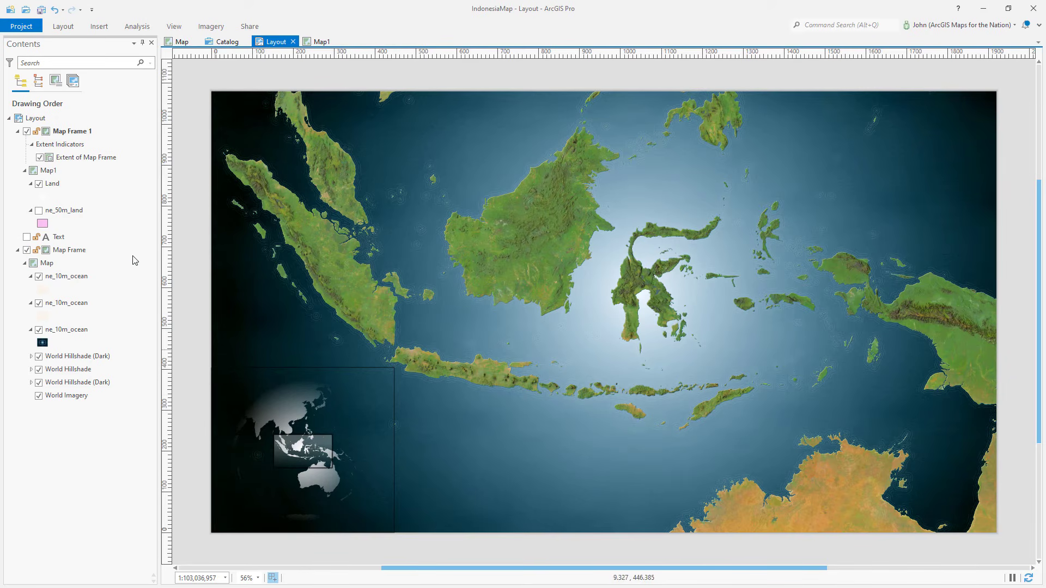
right_click(109, 132)
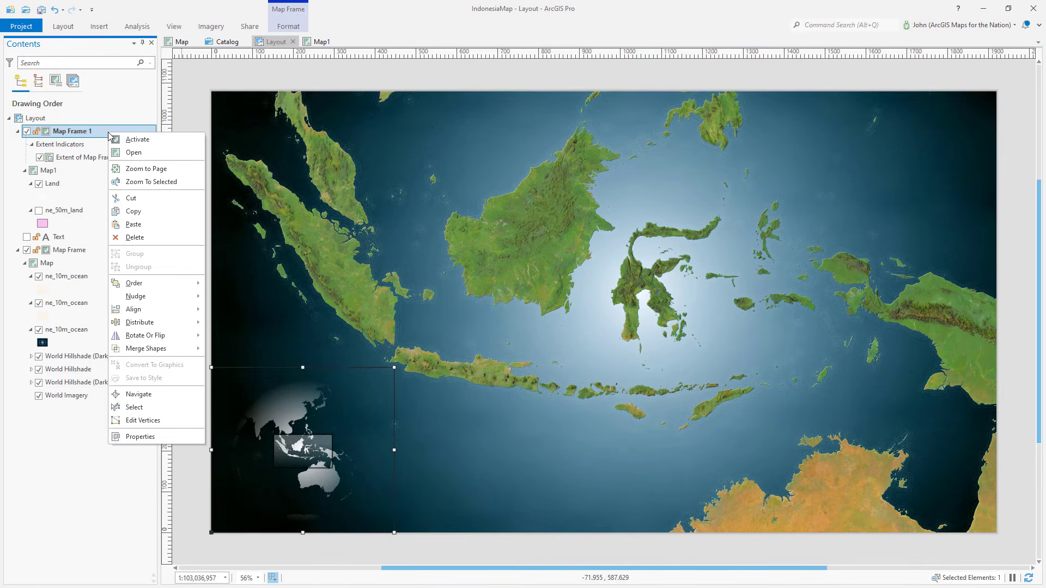
left_click(140, 437)
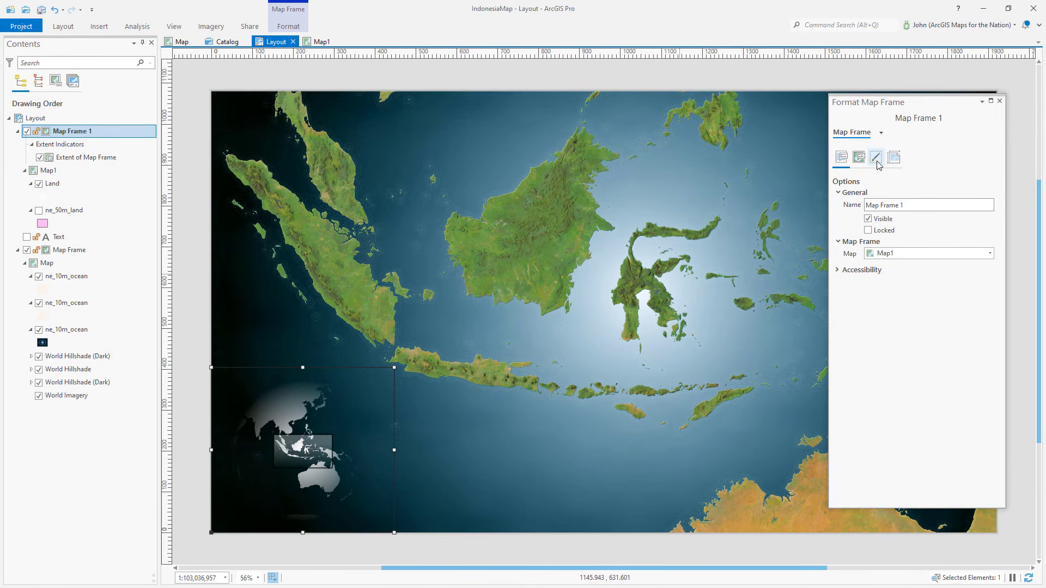
left_click(877, 158)
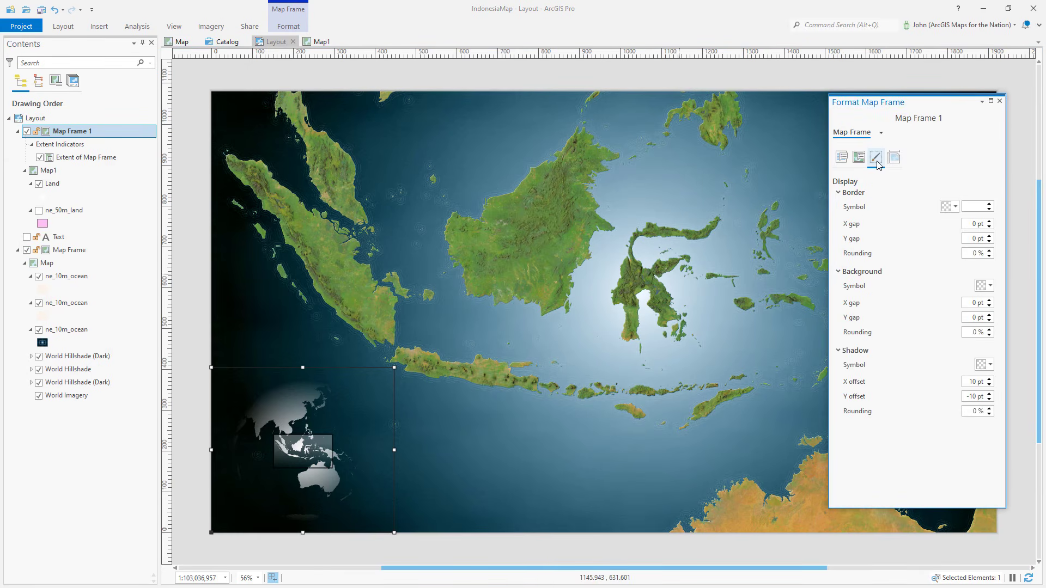
left_click(990, 209)
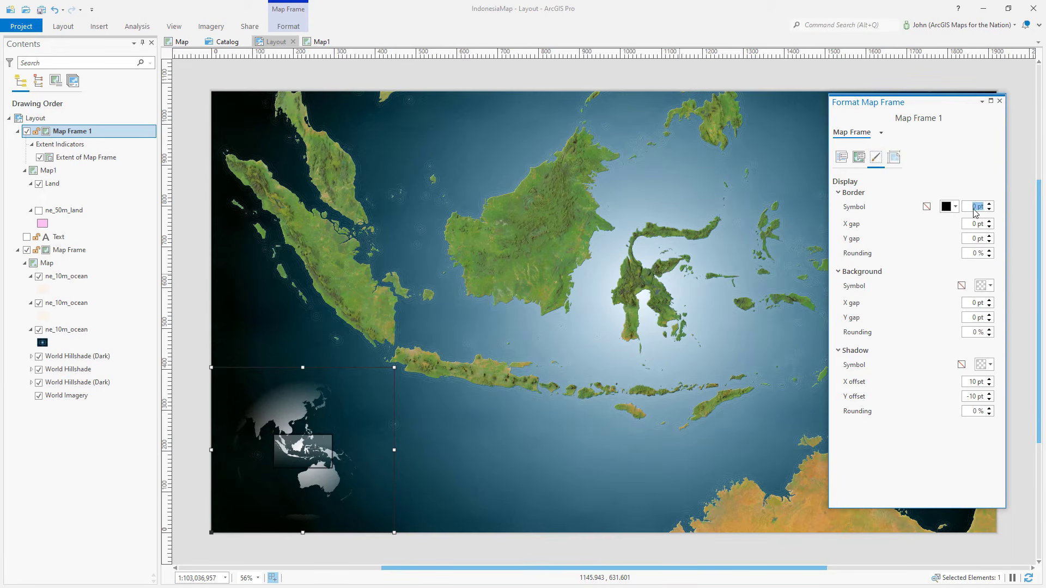
left_click(1001, 102)
left_click(1020, 151)
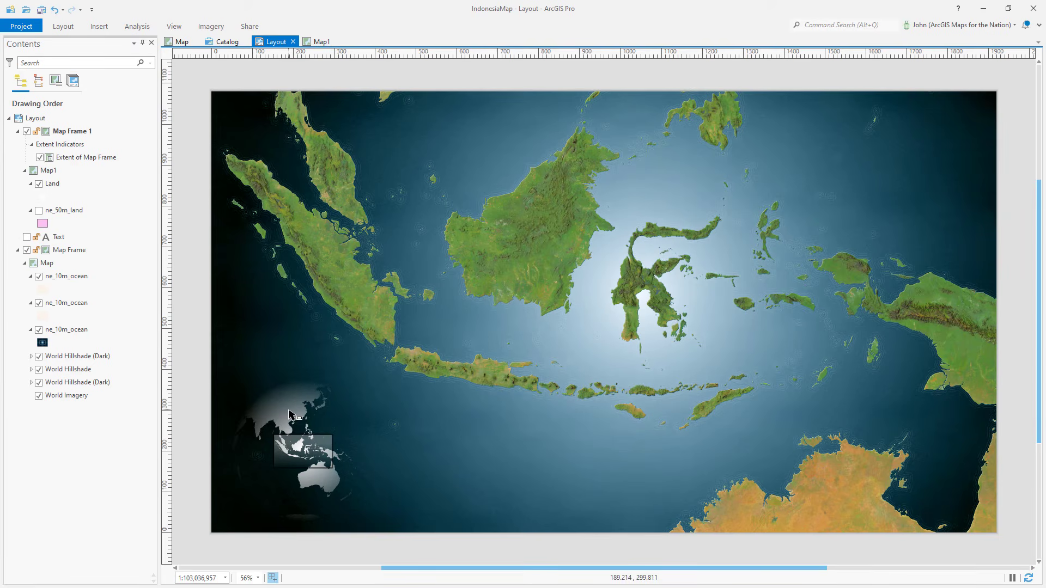
left_click_drag(289, 415, 893, 141)
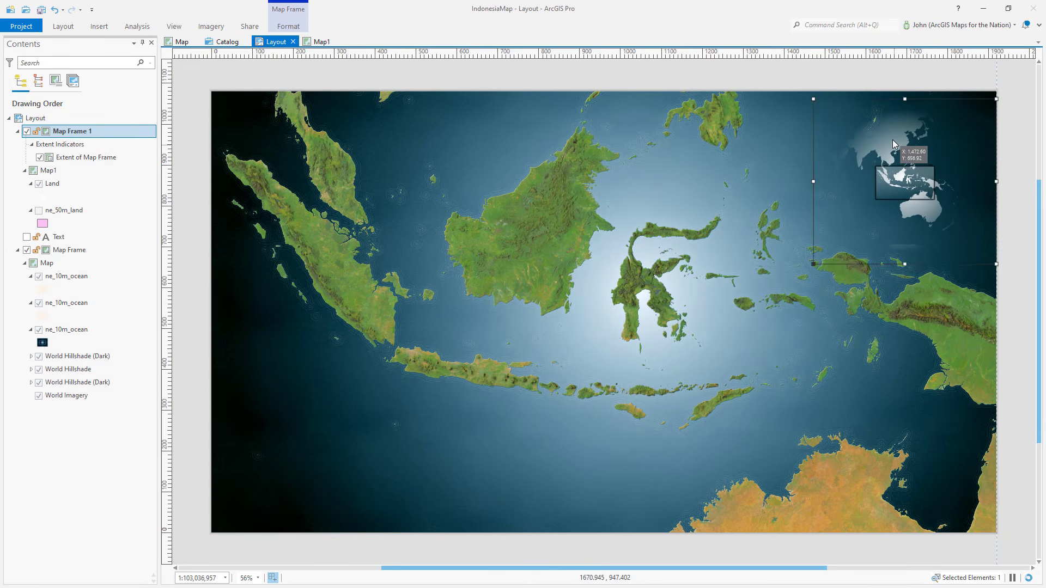
left_click(1029, 202)
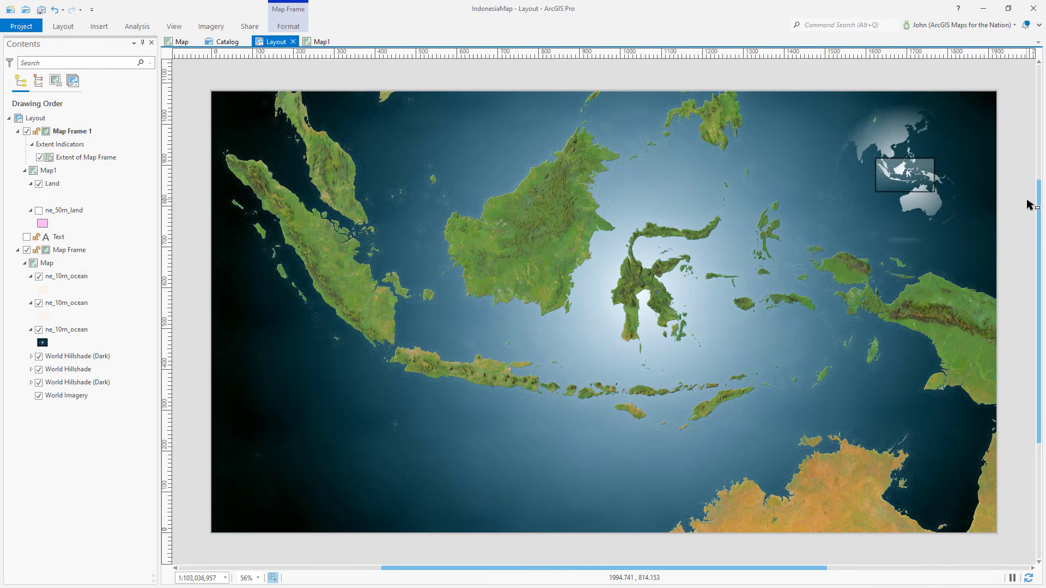
left_click(926, 184)
left_click_drag(926, 184, 318, 481)
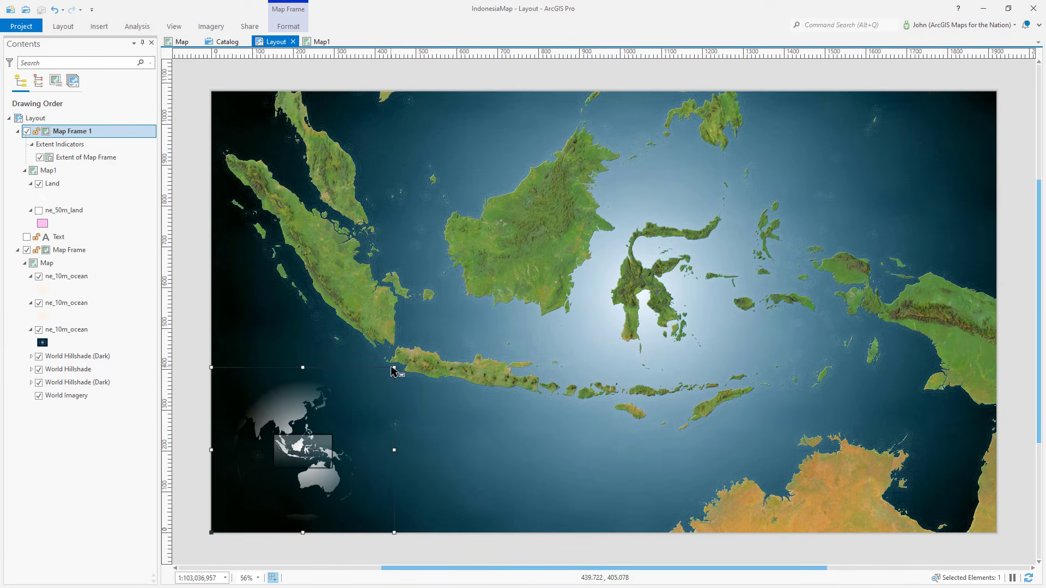
Step: Enlarge the inset map frame slightly and zoom in on its globe inside the activated frame
left_click_drag(393, 369, 419, 348)
right_click(324, 391)
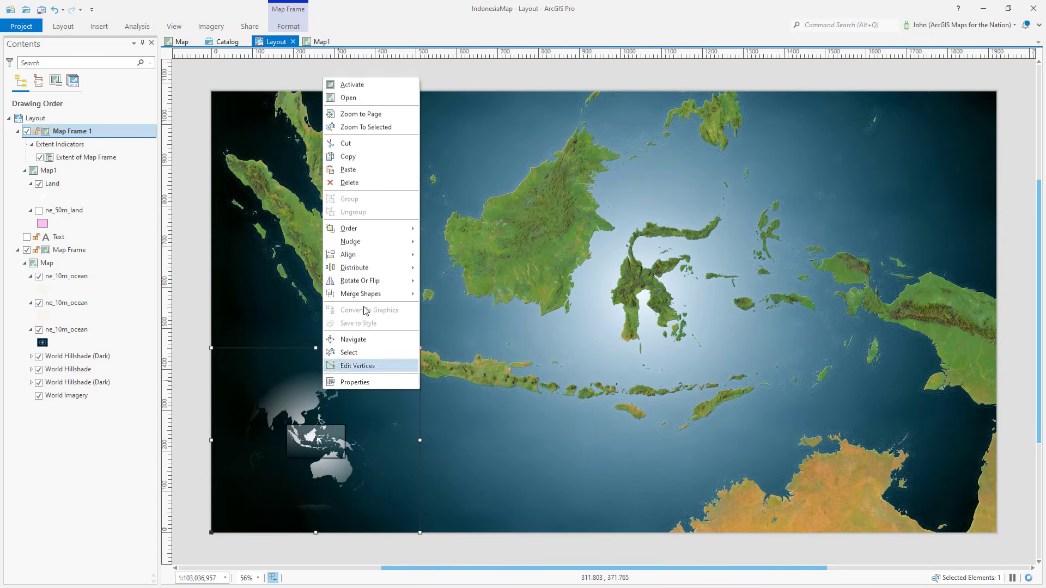
left_click(353, 85)
scroll(308, 438, "up", 3)
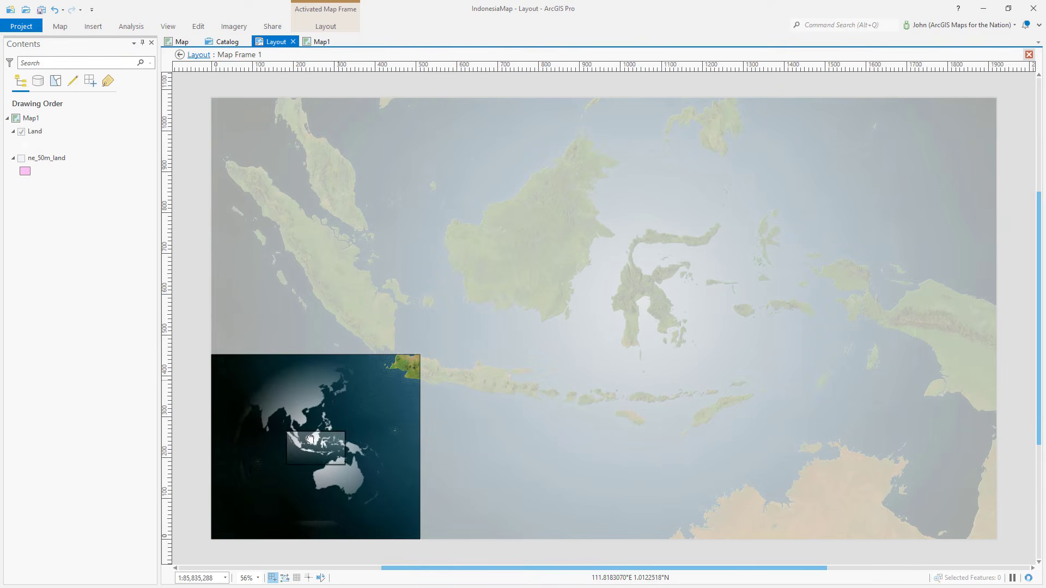
left_click(188, 55)
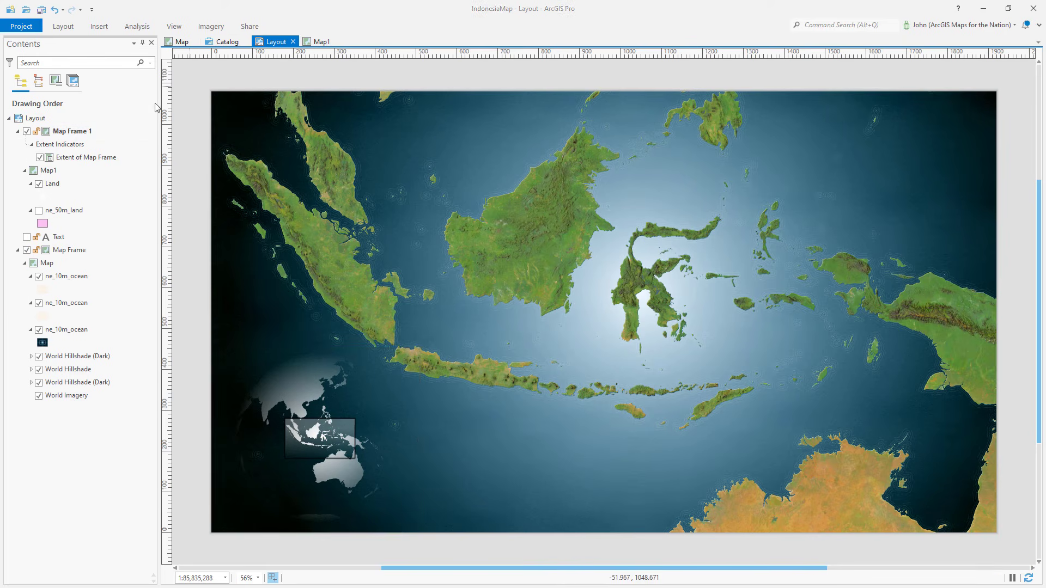
Step: Insert a text element near the top of the page and paste the imagery and data credits as its text
left_click(102, 27)
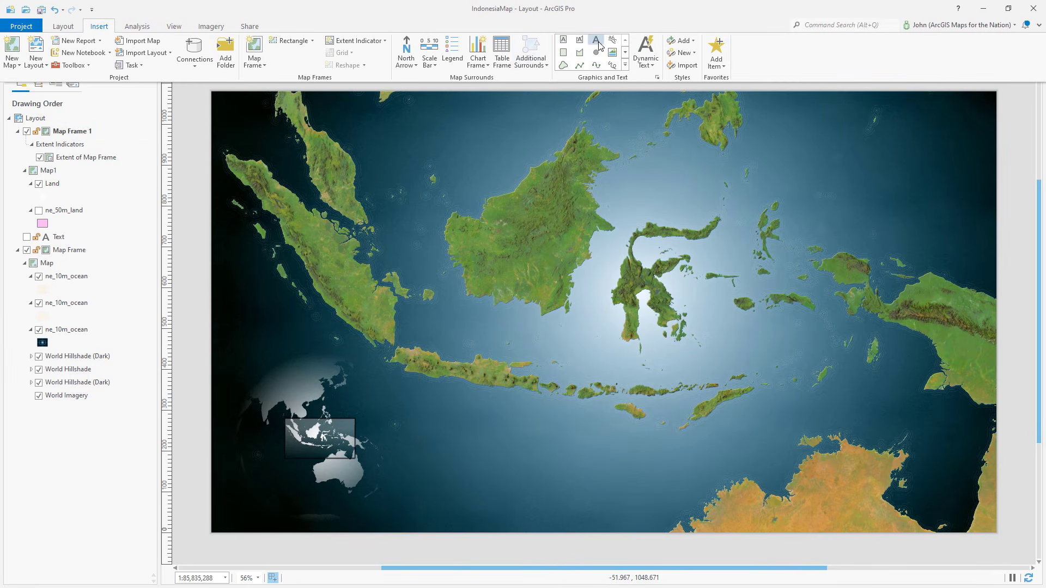
left_click(592, 13)
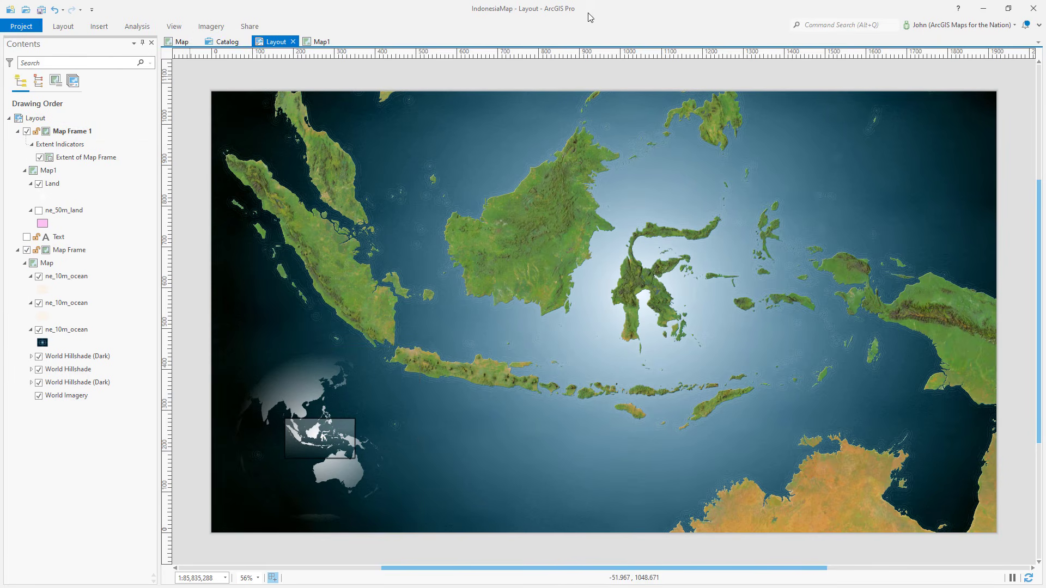
left_click(534, 103)
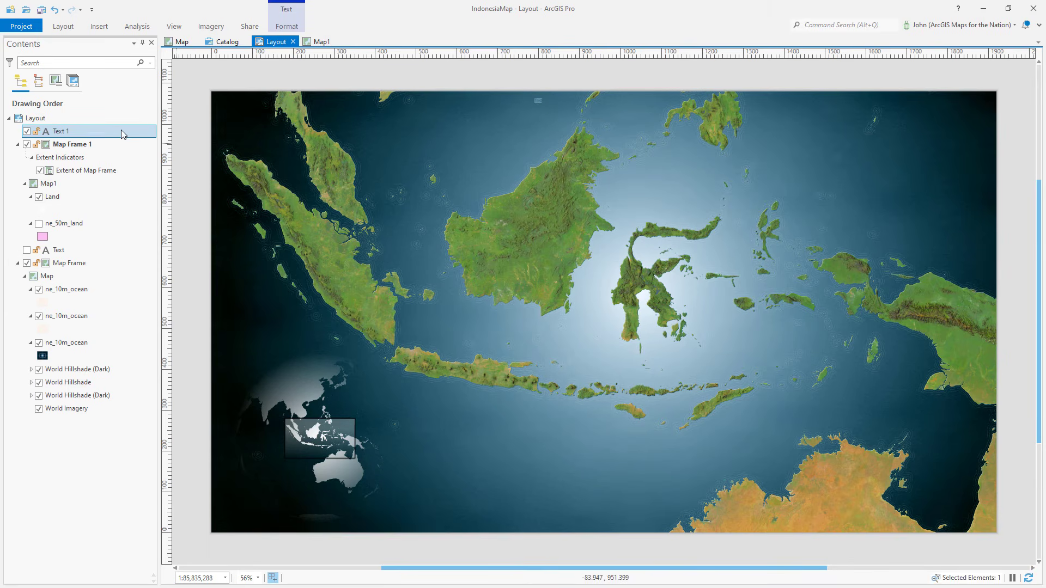
double_click(121, 133)
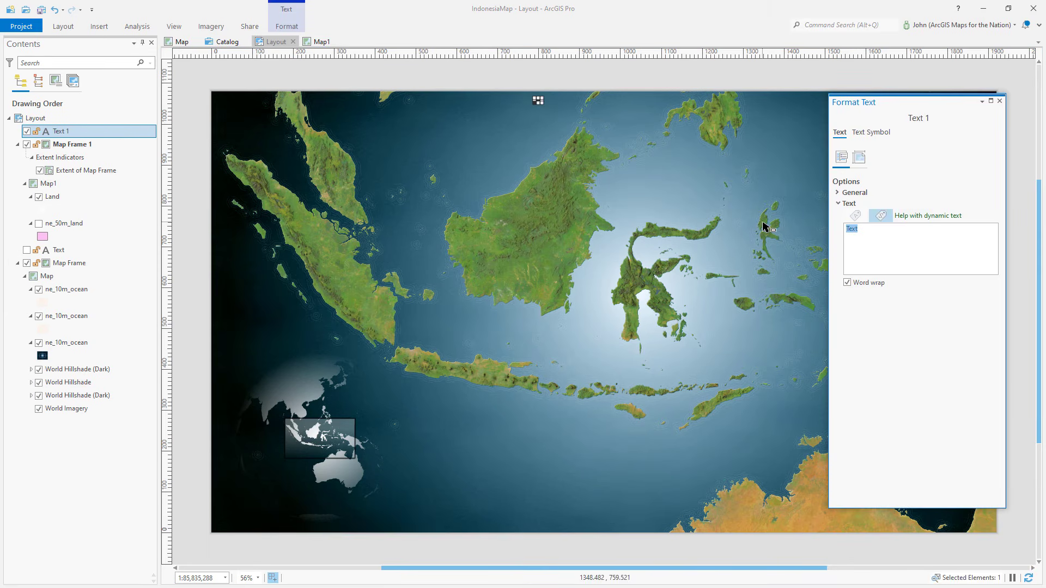
key("ctrl+v")
left_click(1000, 101)
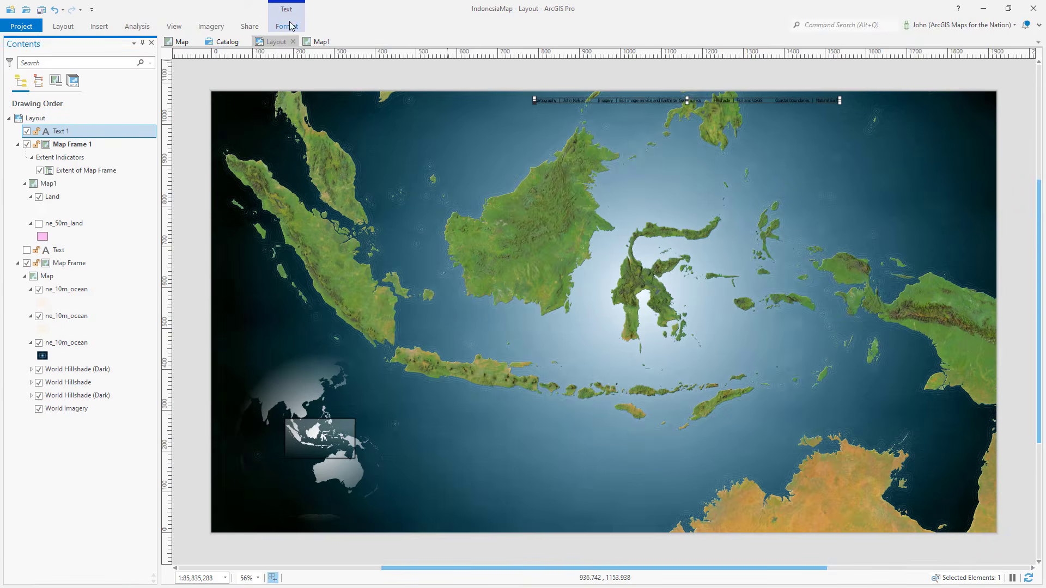
Step: Change the credit text's color through its color properties
left_click(288, 26)
left_click(588, 45)
left_click(589, 45)
left_click(602, 61)
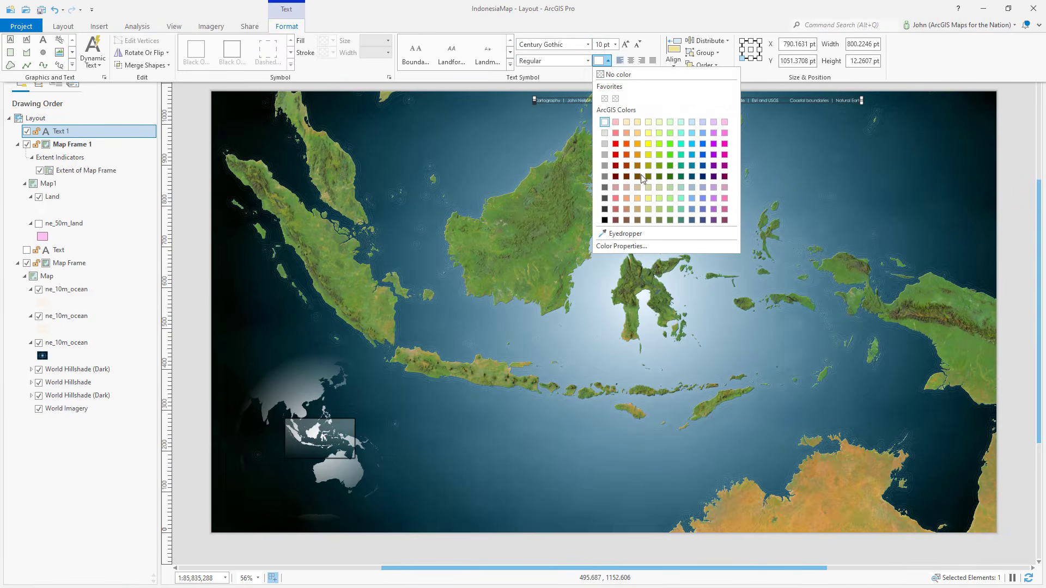
left_click(618, 243)
left_click(596, 380)
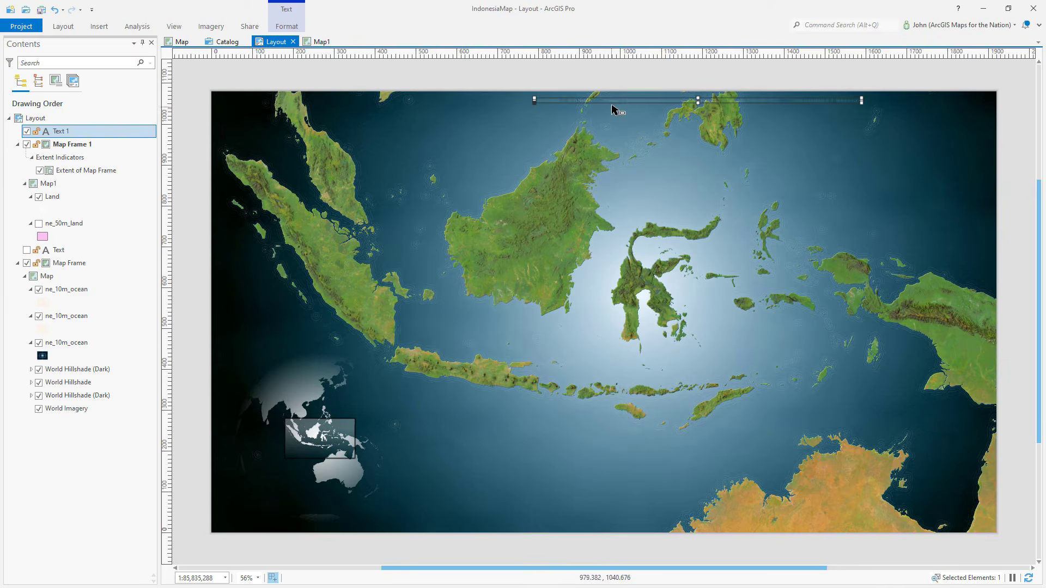
Step: Move the credit text to the lower-left corner of the page
left_click_drag(621, 102, 309, 530)
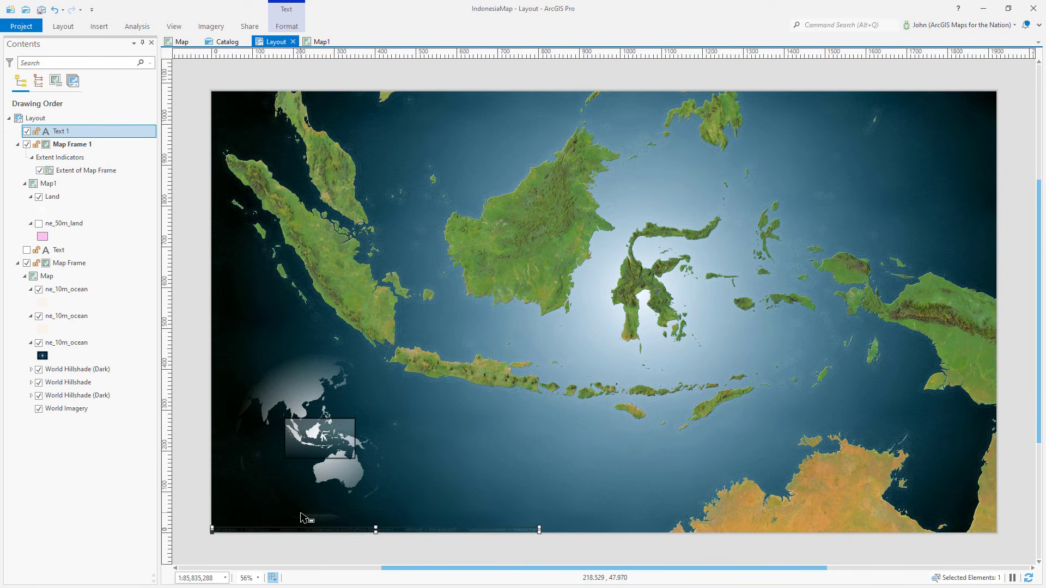
left_click(287, 26)
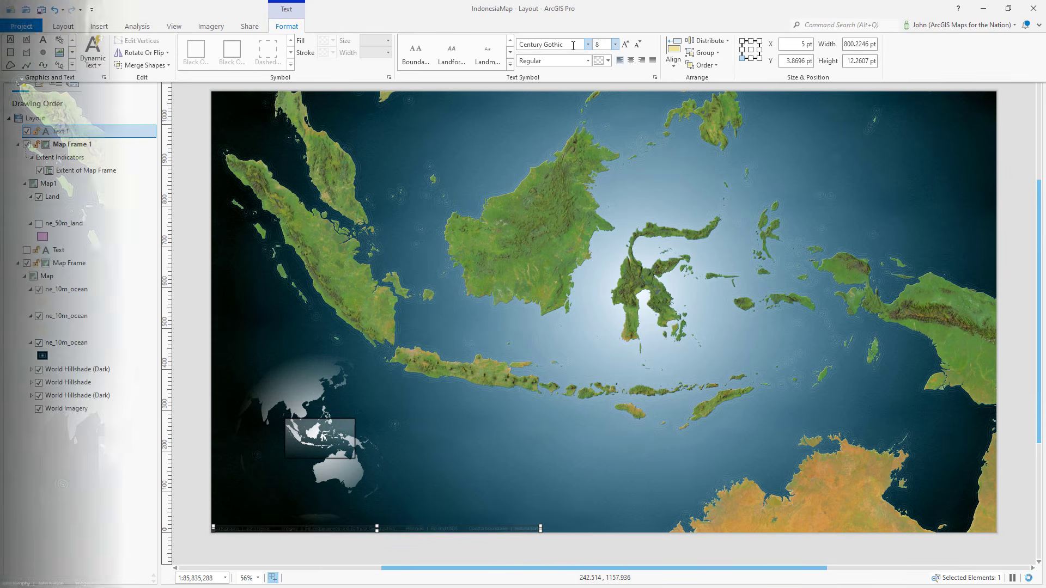